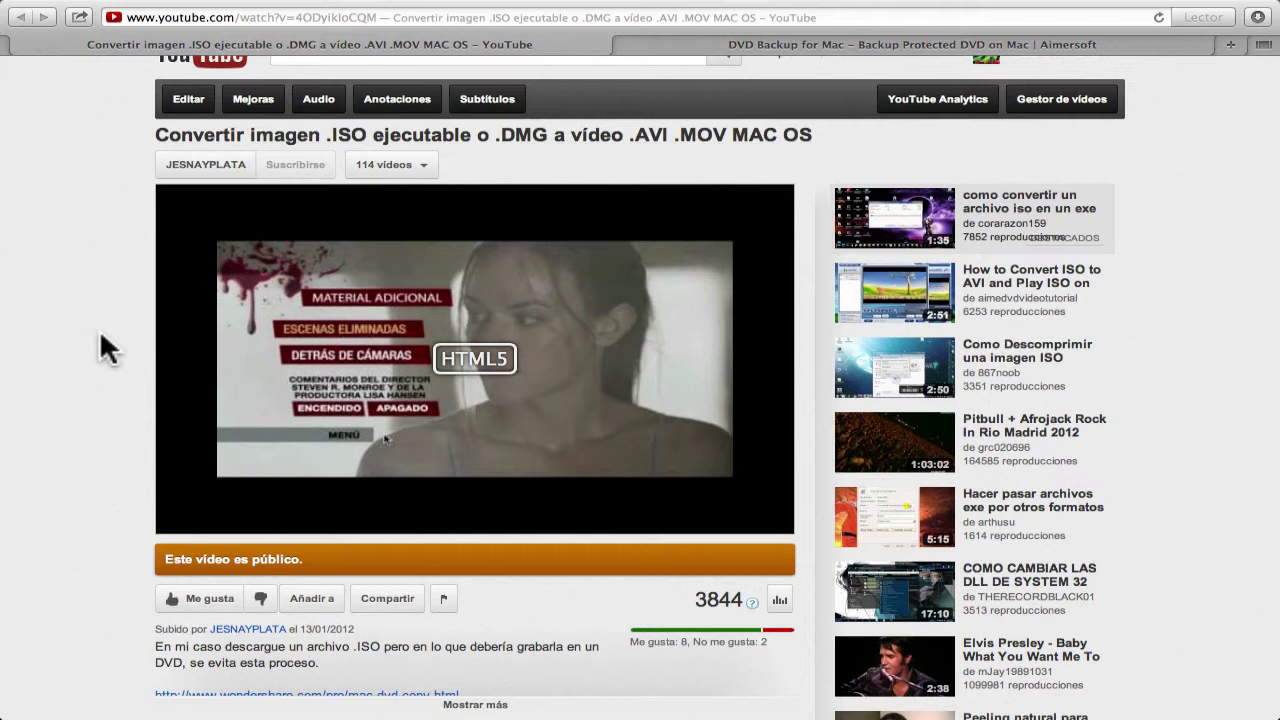
Expand the full description of the YouTube video and read through its link and notes.
scroll(99, 329, down, 1)
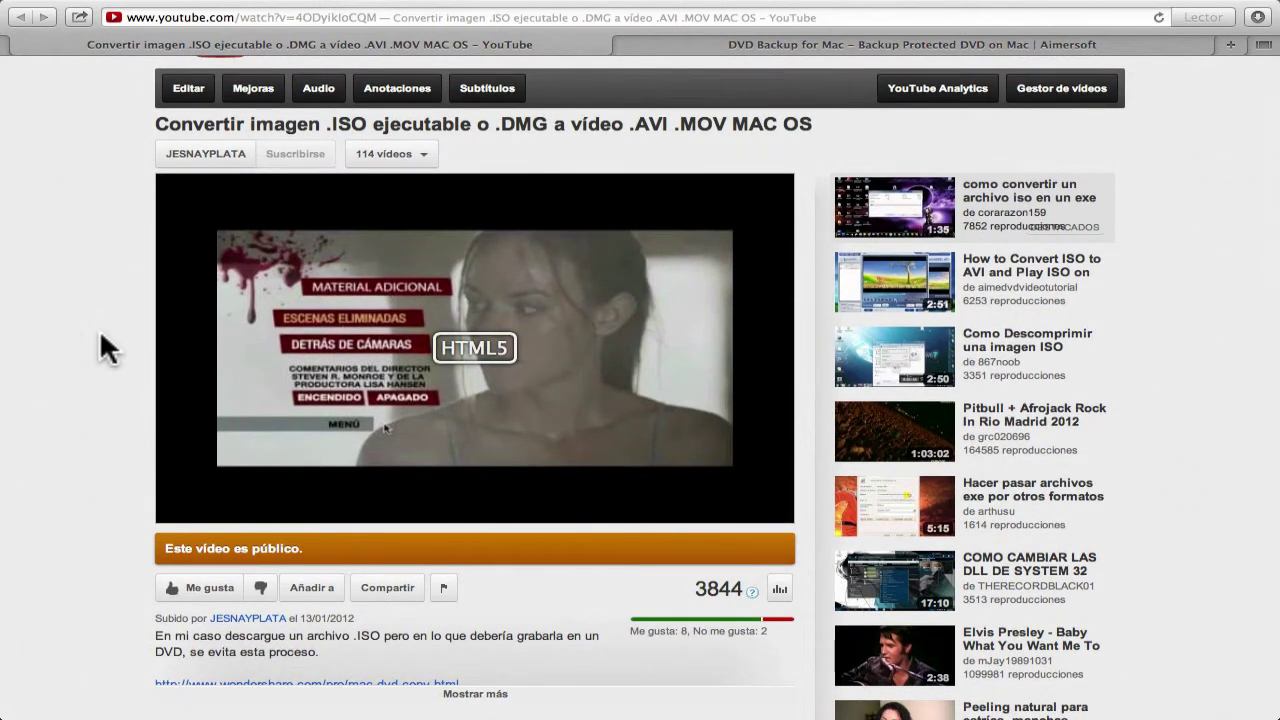
scroll(99, 333, down, 3)
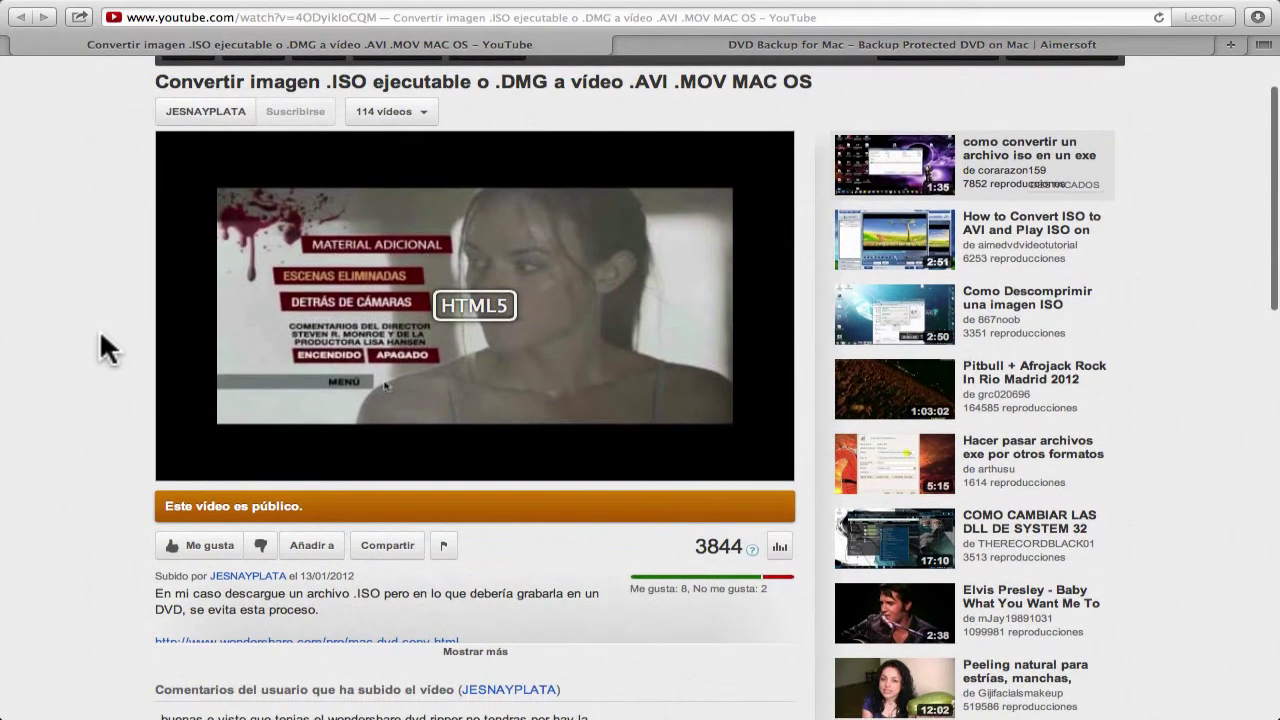
scroll(99, 349, down, 5)
click(470, 572)
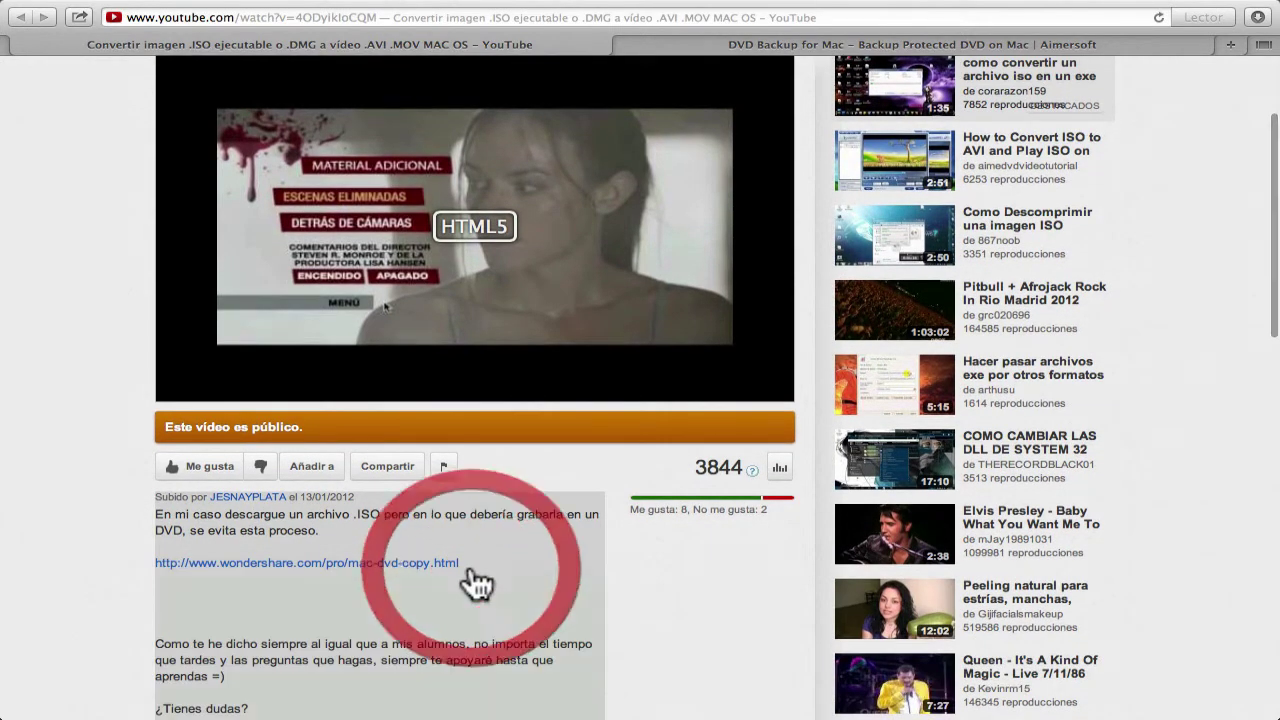
scroll(79, 469, down, 5)
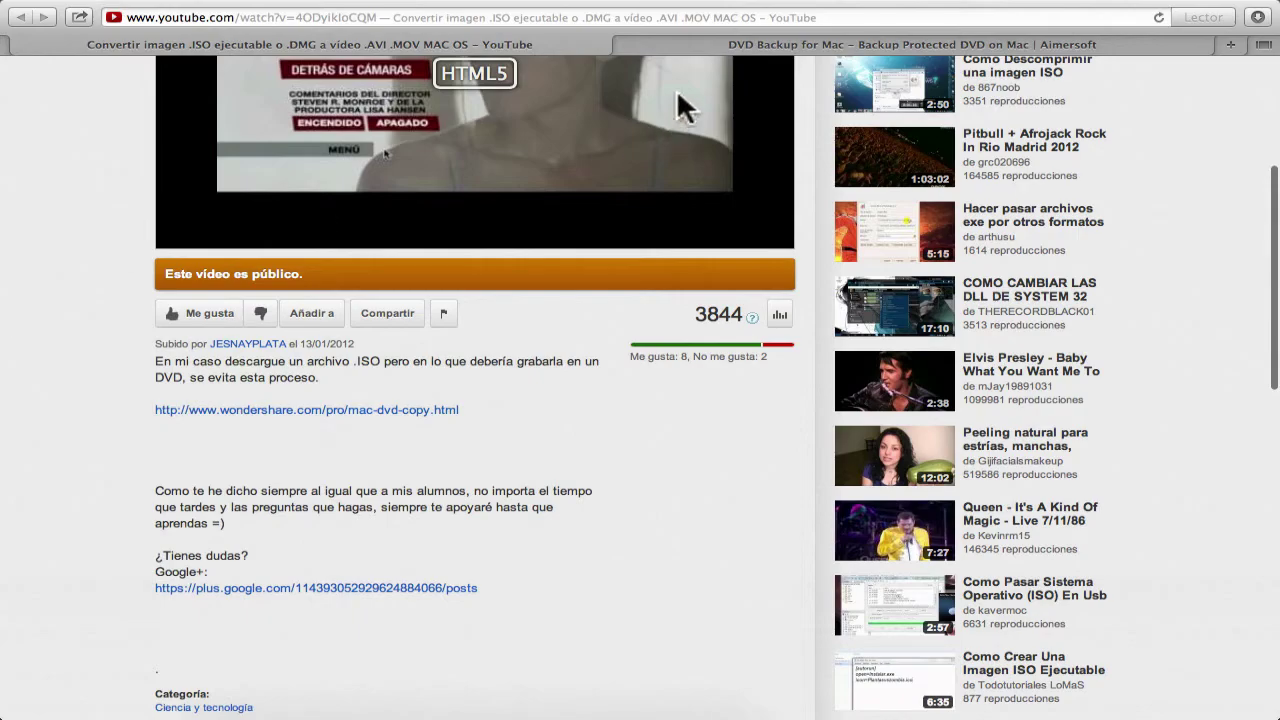
Switch to the Aimersoft DVD Backup for Mac page and look over the product overview.
click(700, 44)
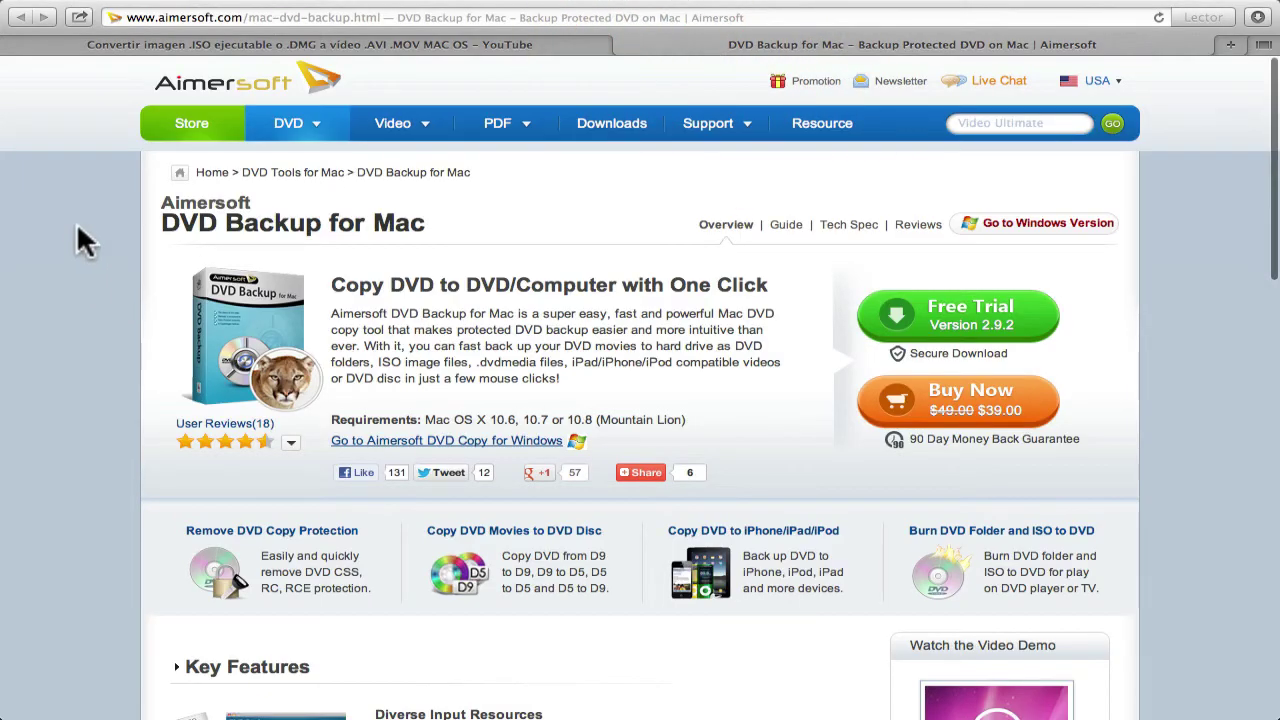
scroll(76, 222, down, 2)
scroll(77, 230, up, 2)
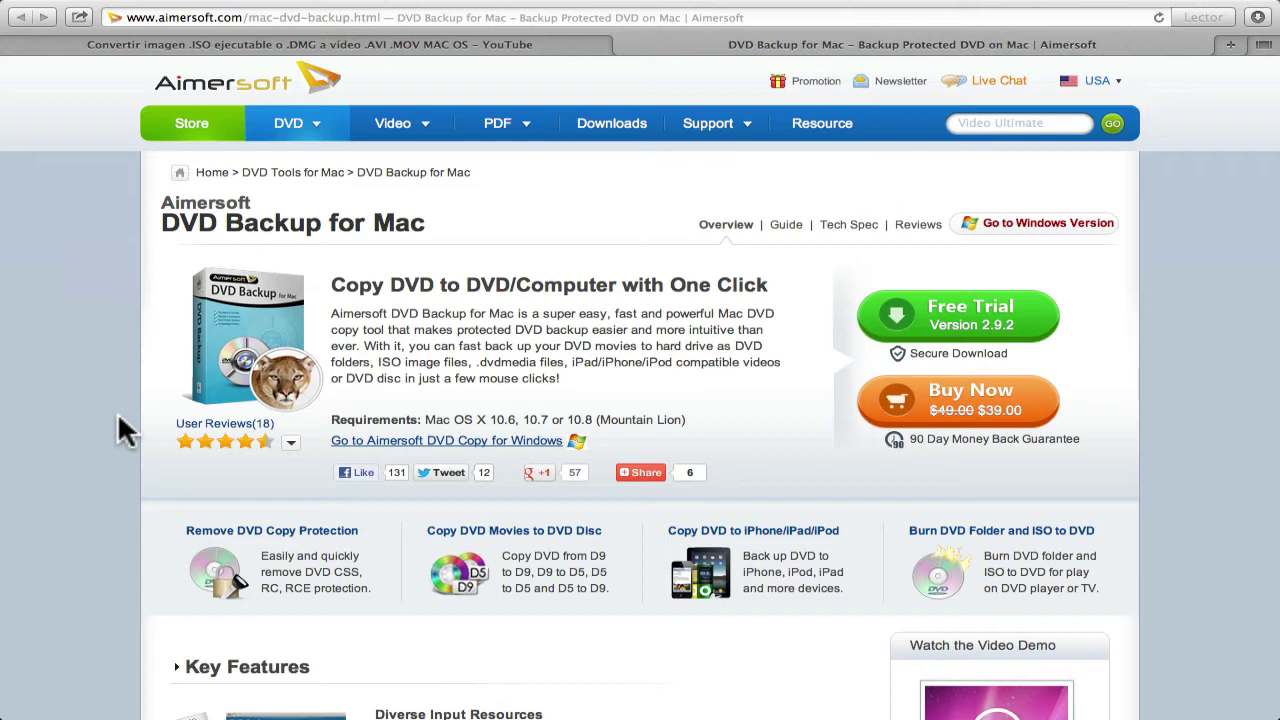
Switch to Finder and open aimer-dvd-backup-mac_full466.dmg from the Software Mac folder.
mouse_move(510, 712)
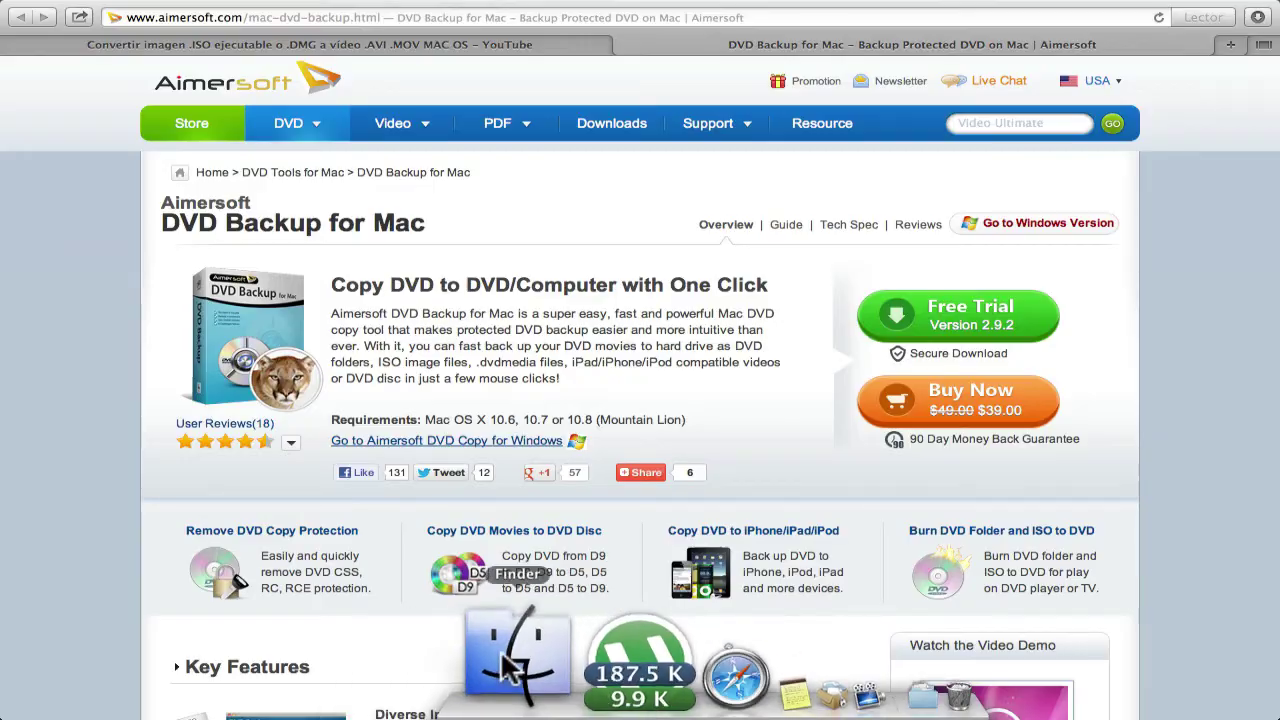
click(512, 662)
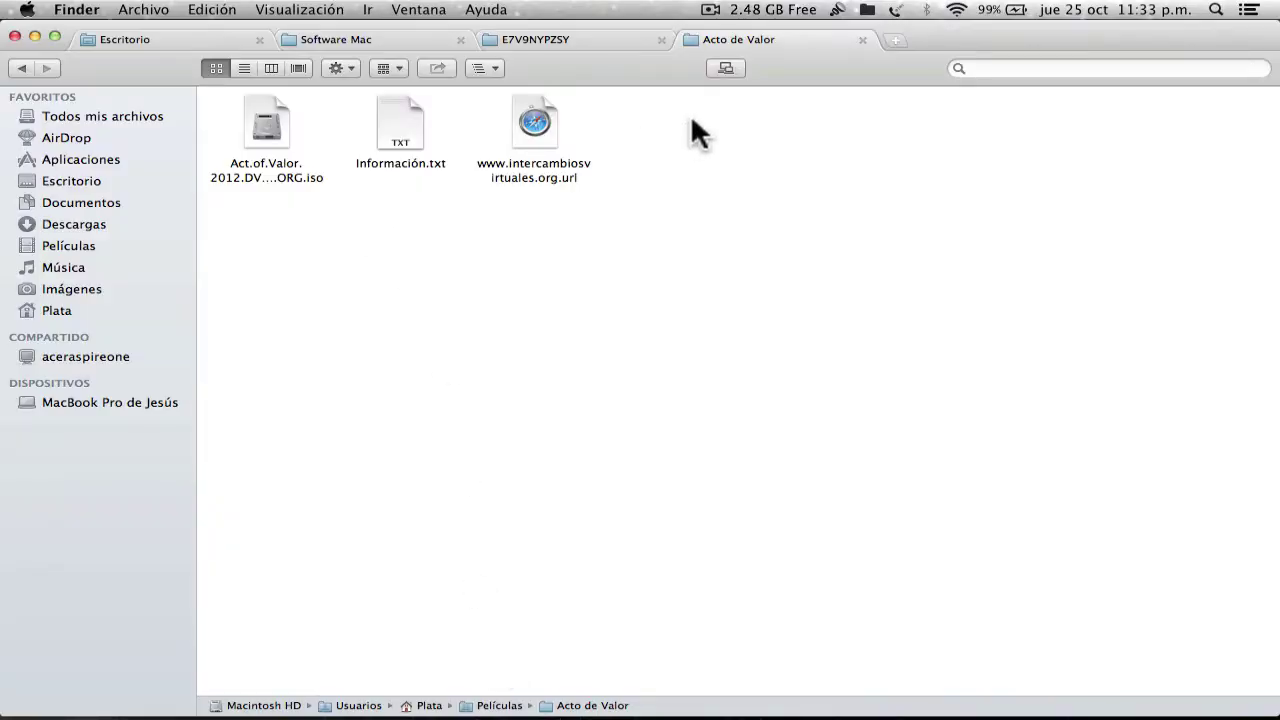
click(380, 39)
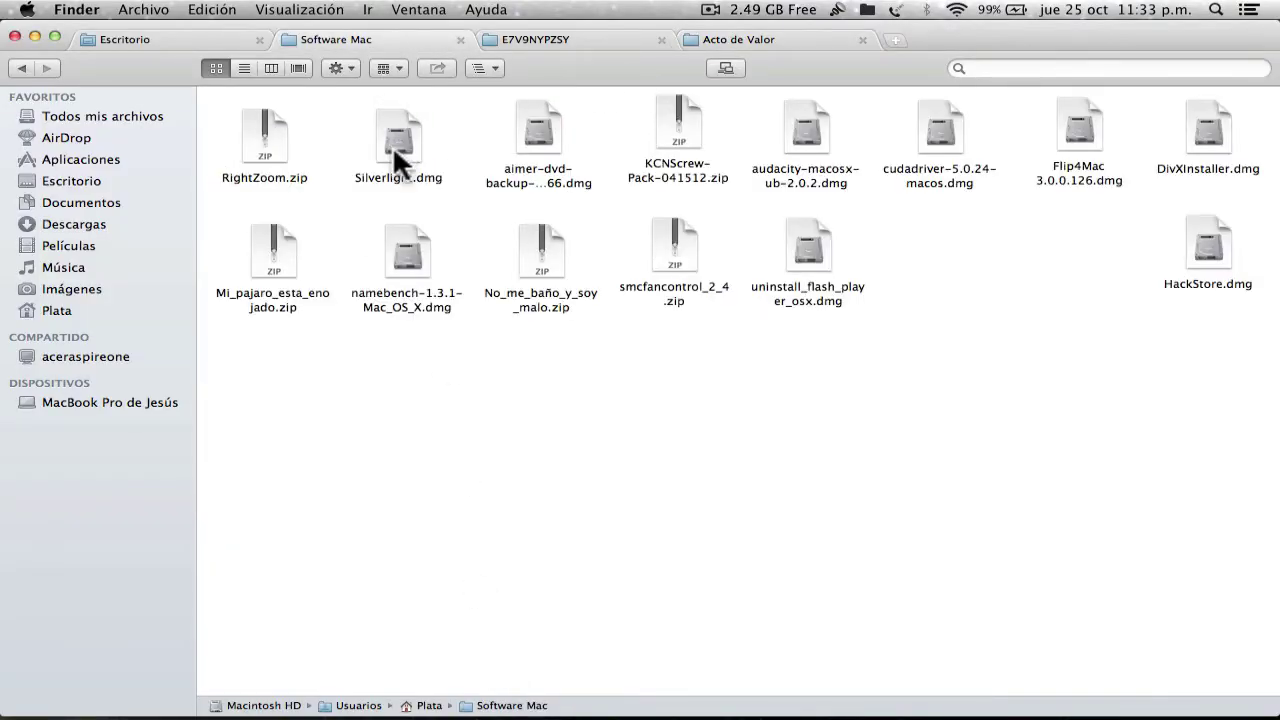
click(549, 134)
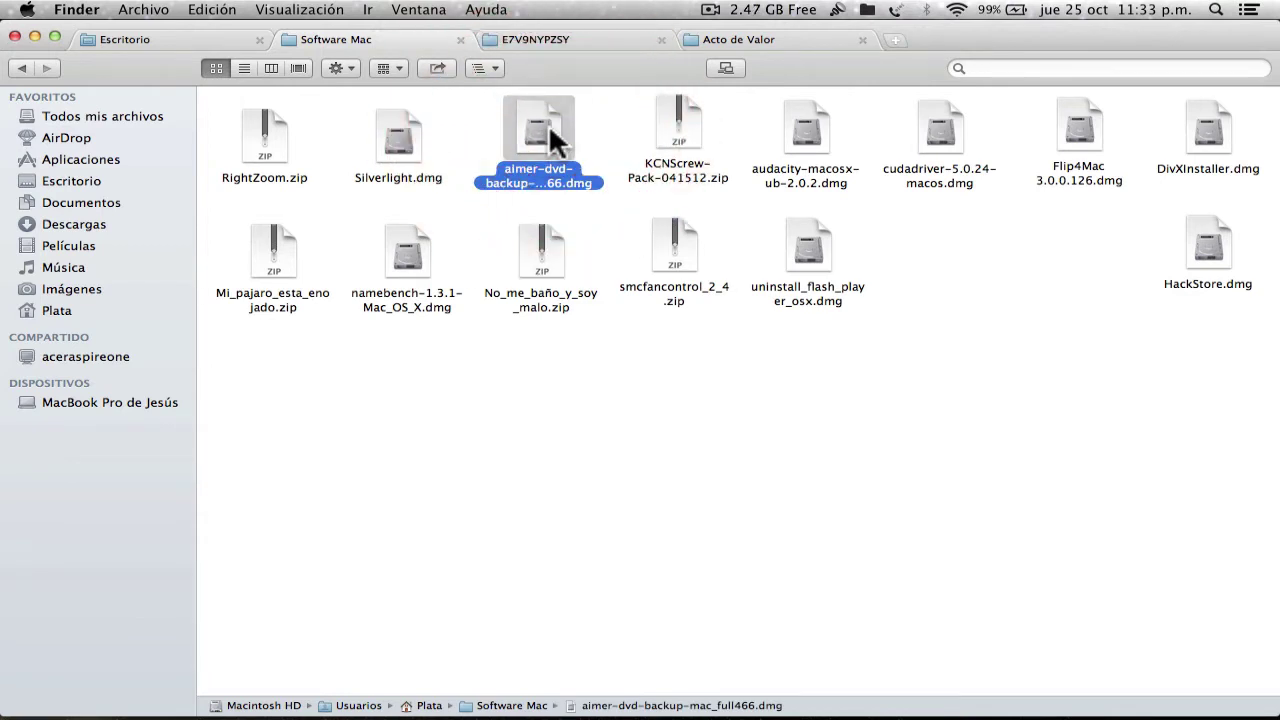
double_click(549, 130)
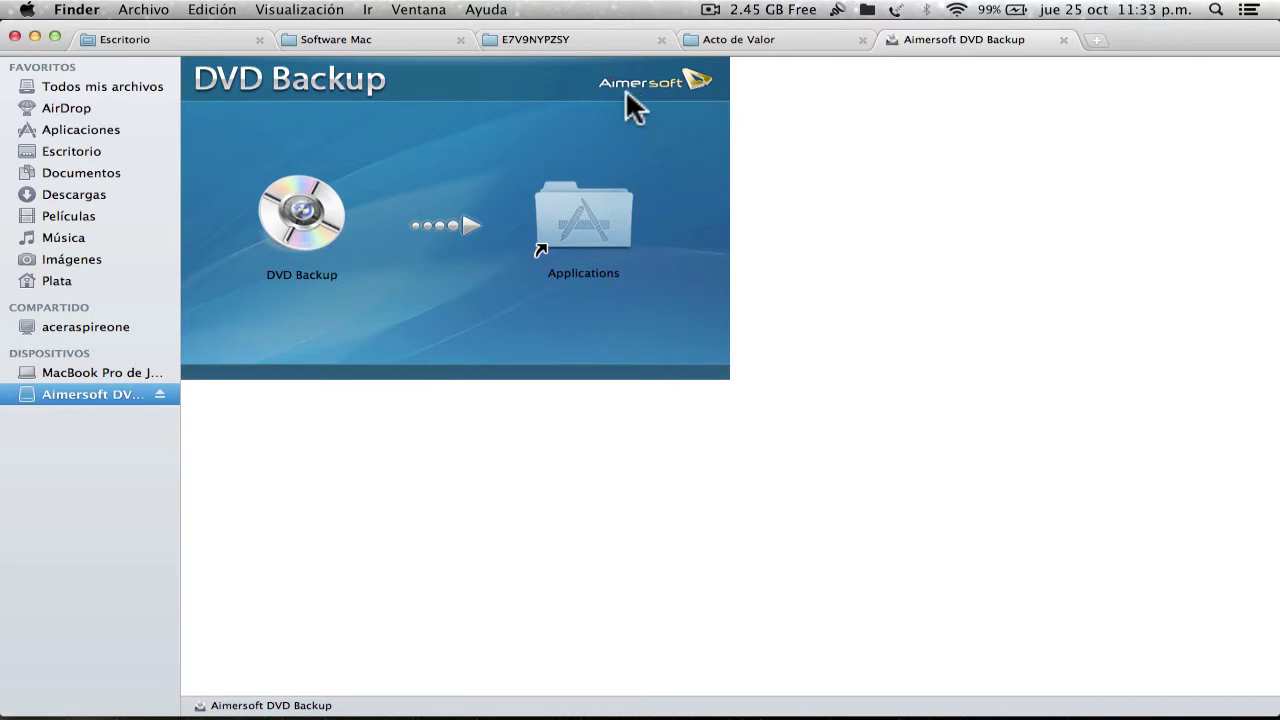
Launch DVD Backup from the disk image, allow it to open, and postpone the purchase to continue unregistered.
click(319, 194)
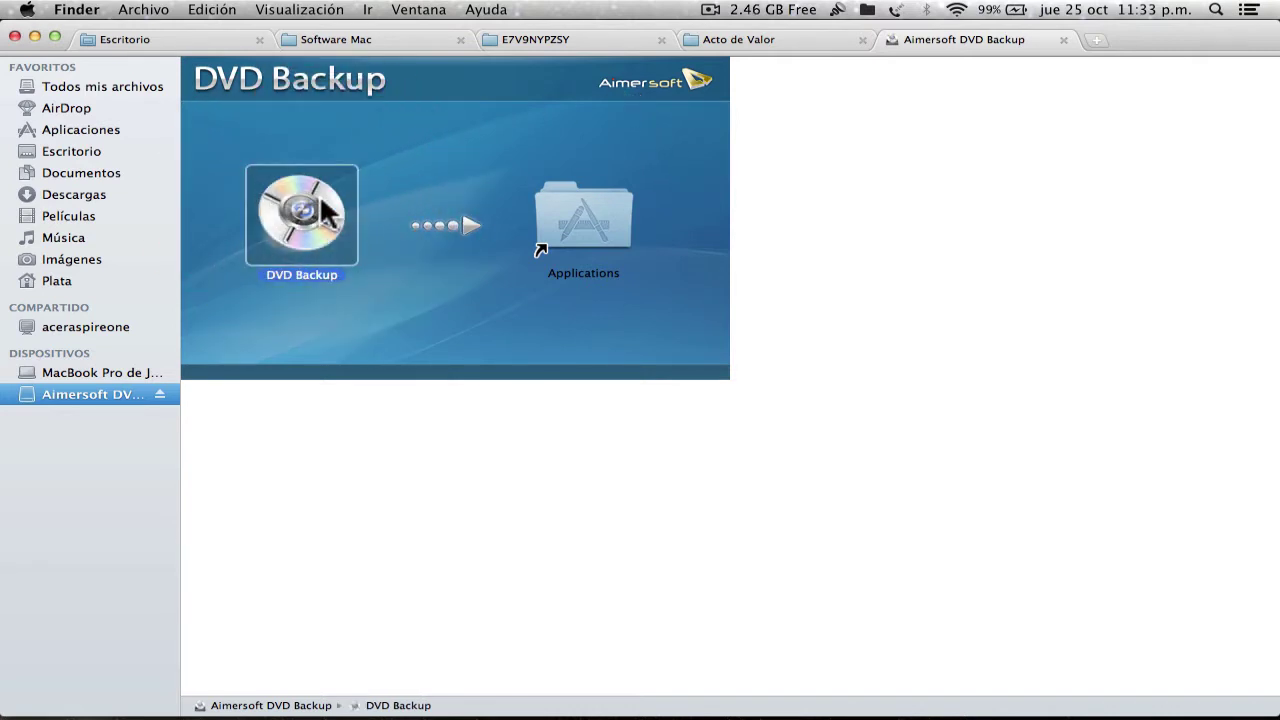
double_click(319, 194)
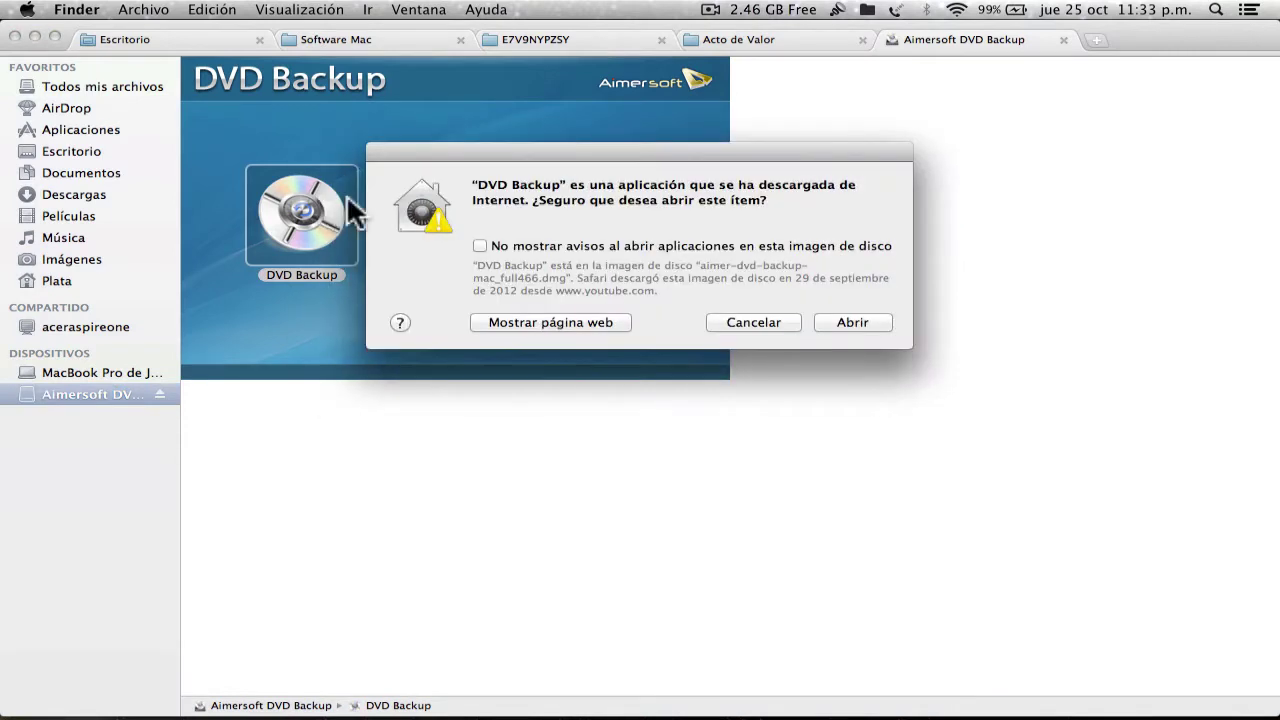
click(853, 322)
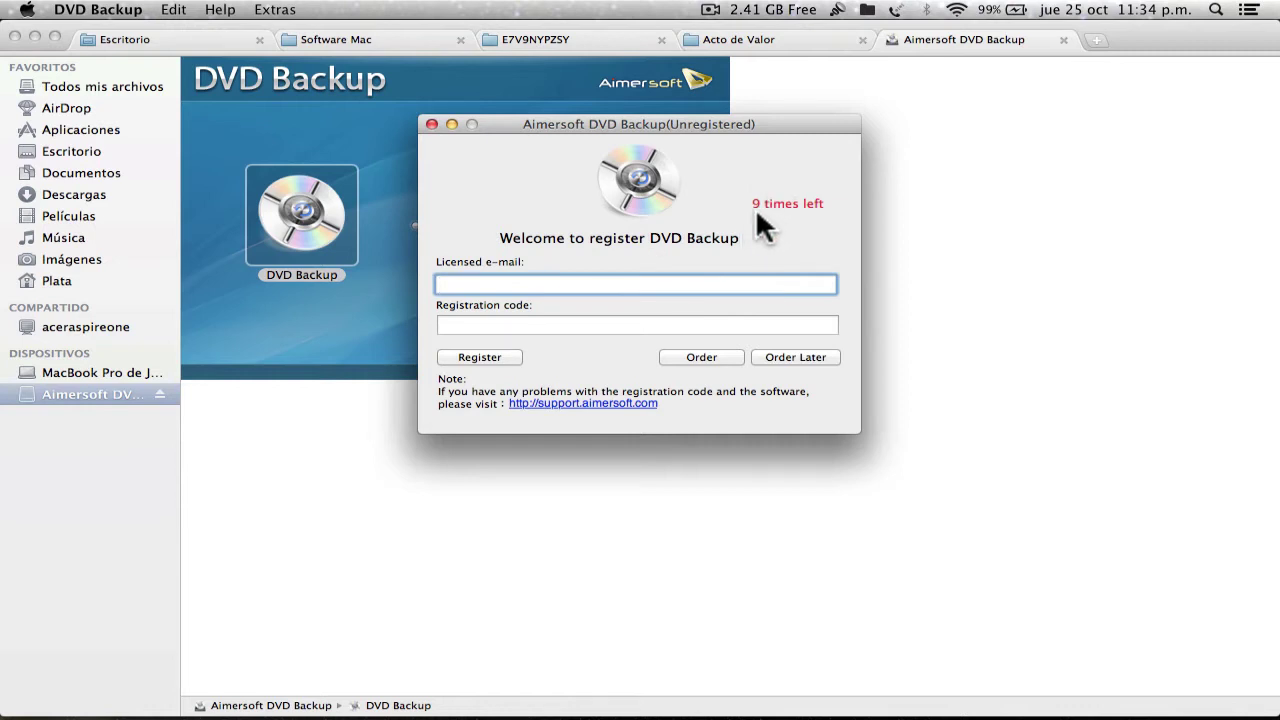
click(787, 357)
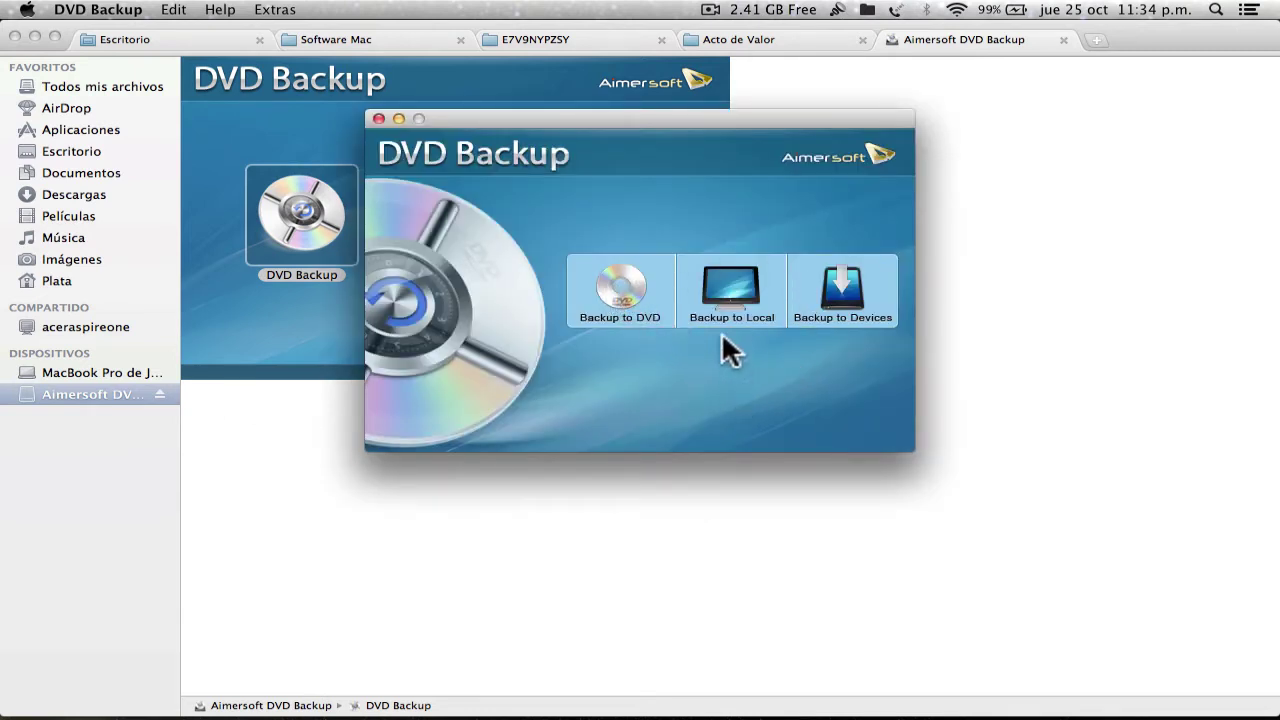
Look at the ISO file in the Acto de Valor folder and bring the DVD Backup program back to the front.
click(729, 45)
click(249, 128)
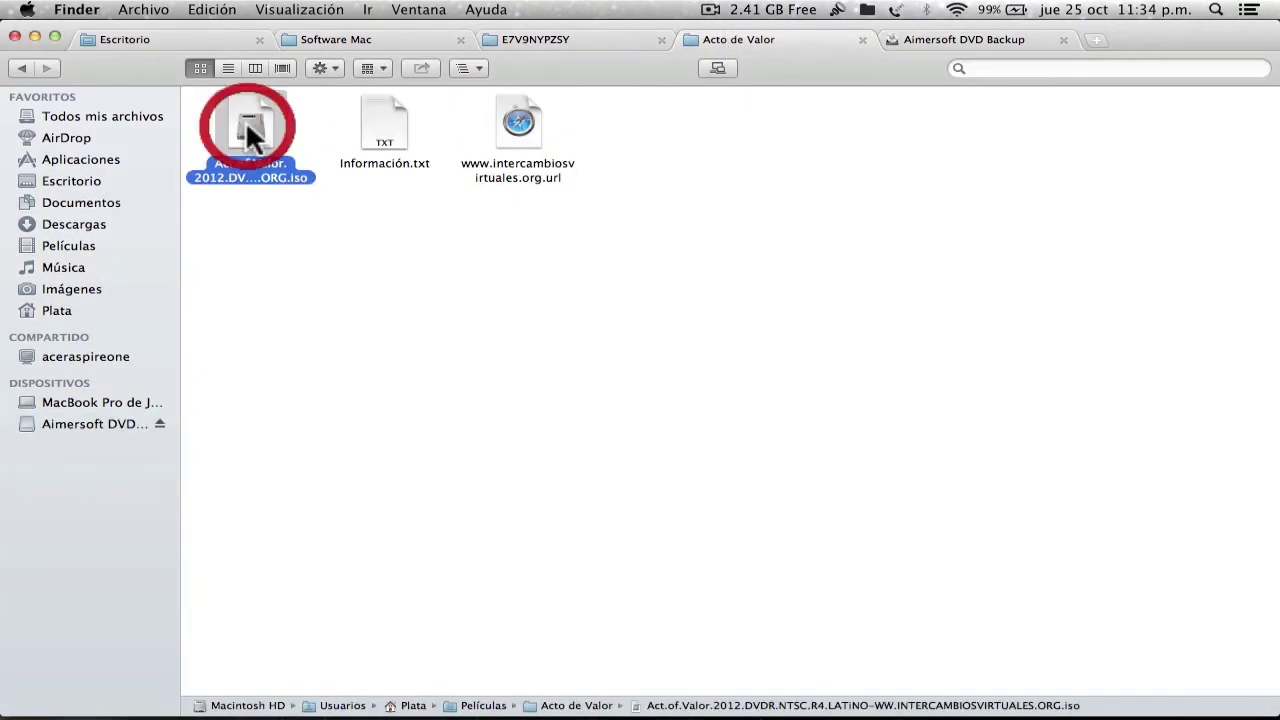
click(267, 212)
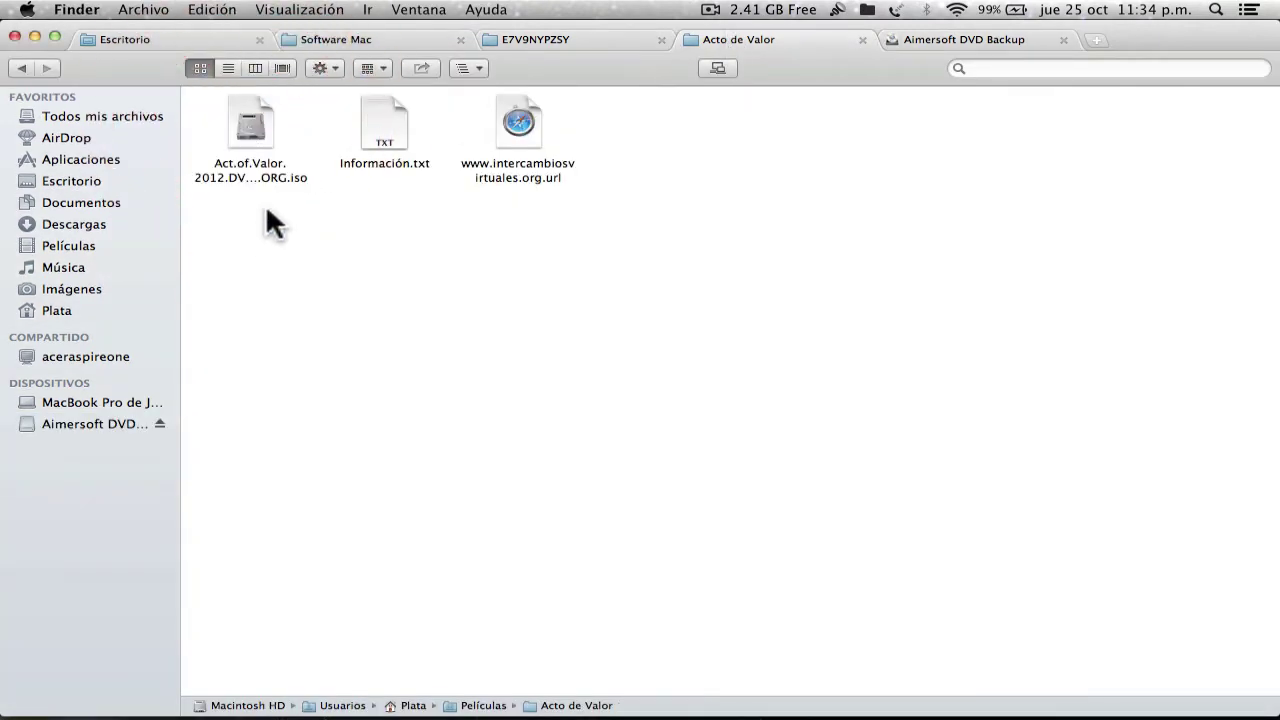
click(951, 38)
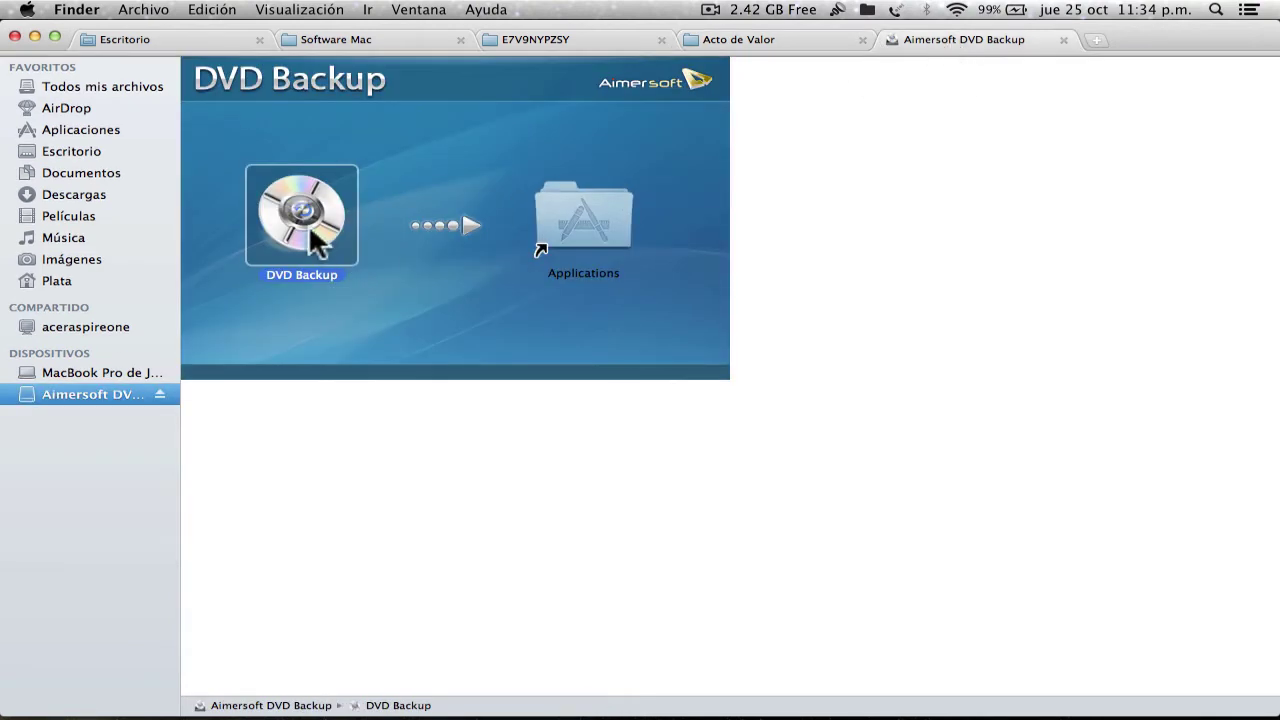
drag(300, 225, 698, 642)
click(698, 642)
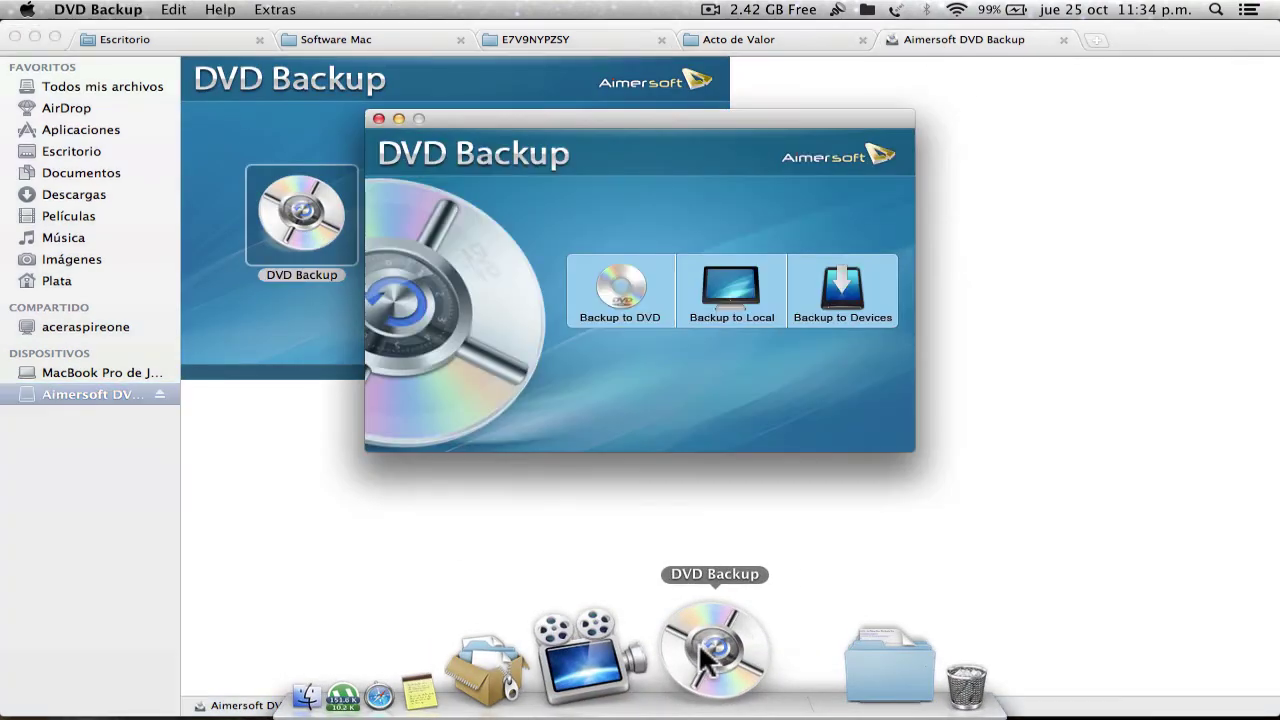
Start a Backup to Local and load the Act.of.Valor.2012 ISO from the Acto de Valor folder in Películas.
click(730, 306)
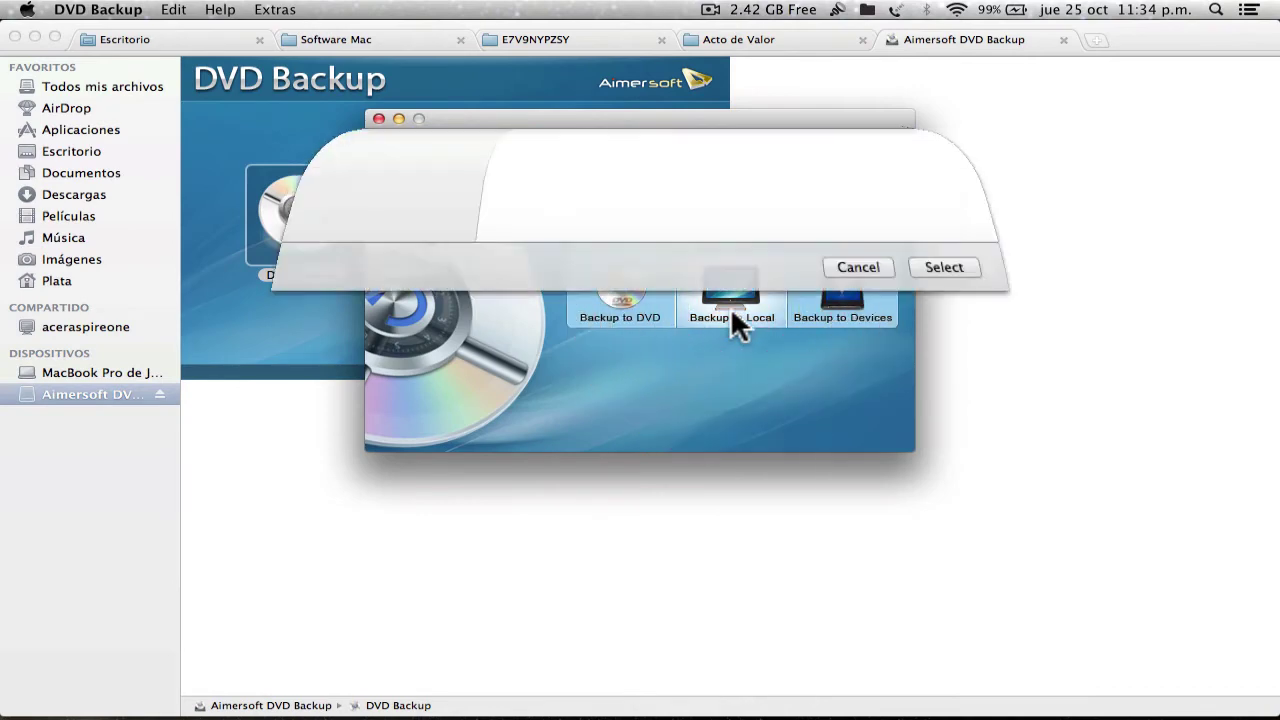
click(853, 490)
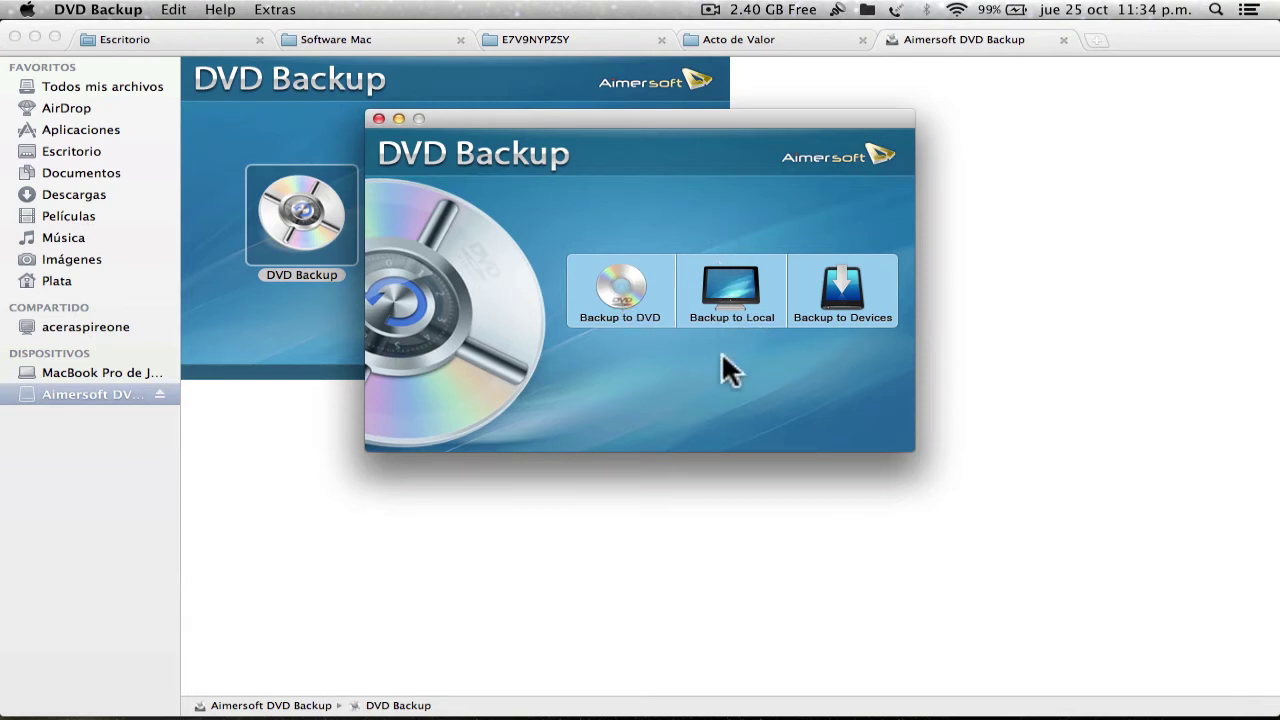
click(731, 297)
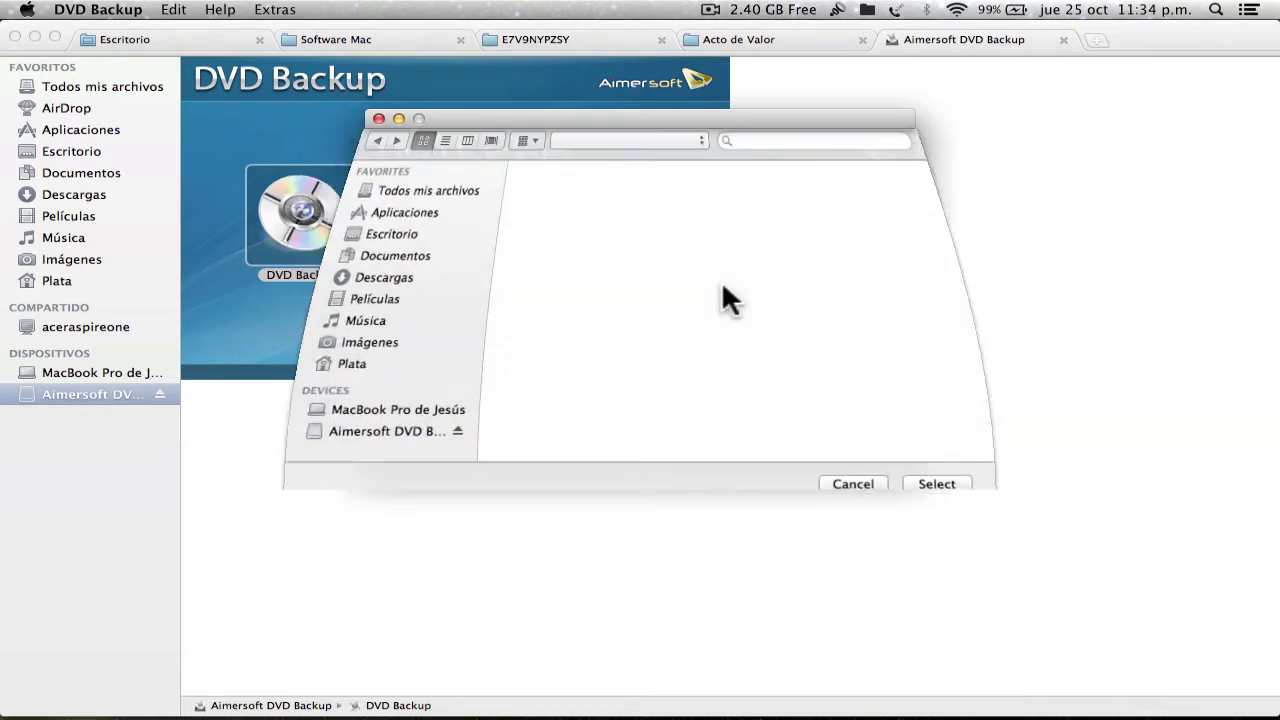
click(365, 300)
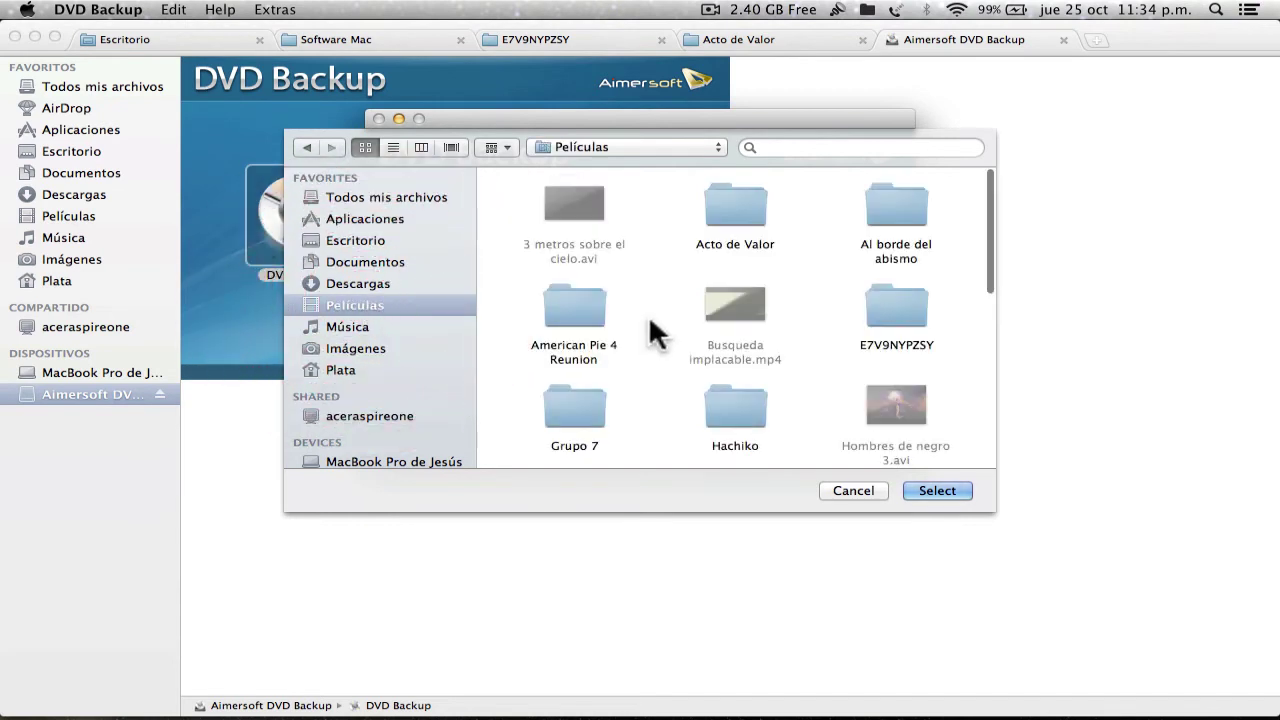
double_click(724, 203)
click(551, 208)
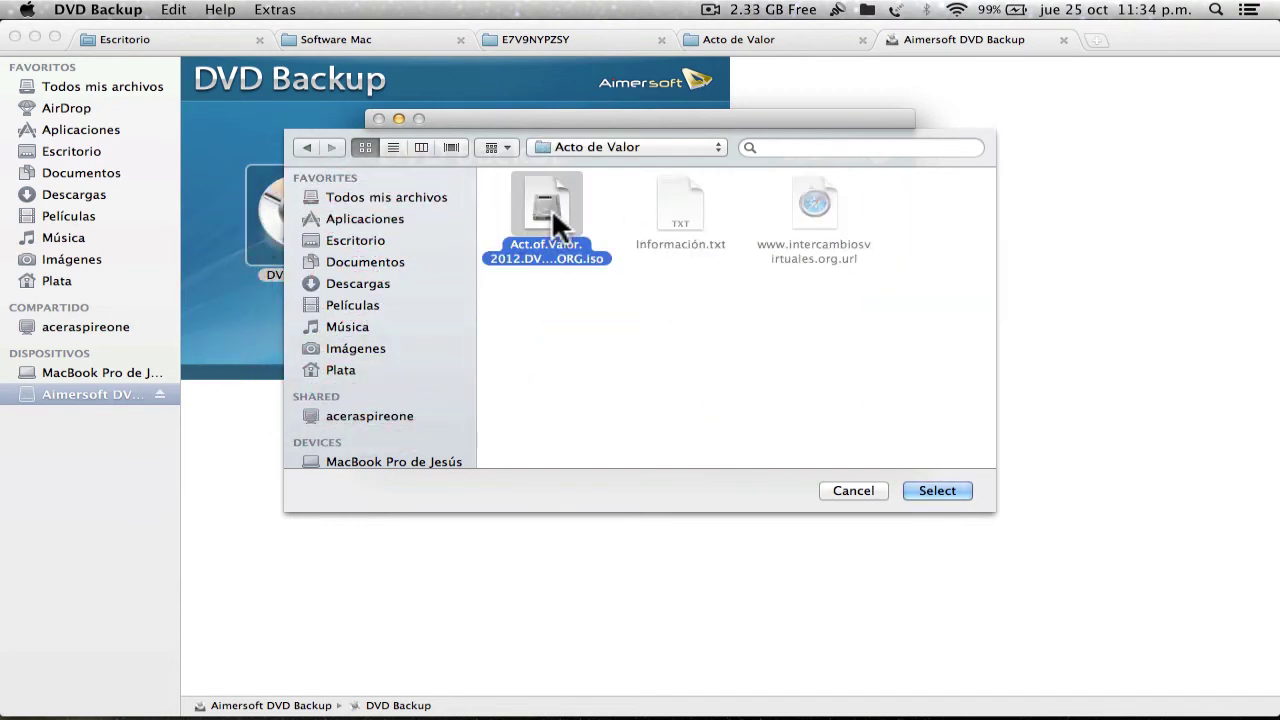
click(931, 488)
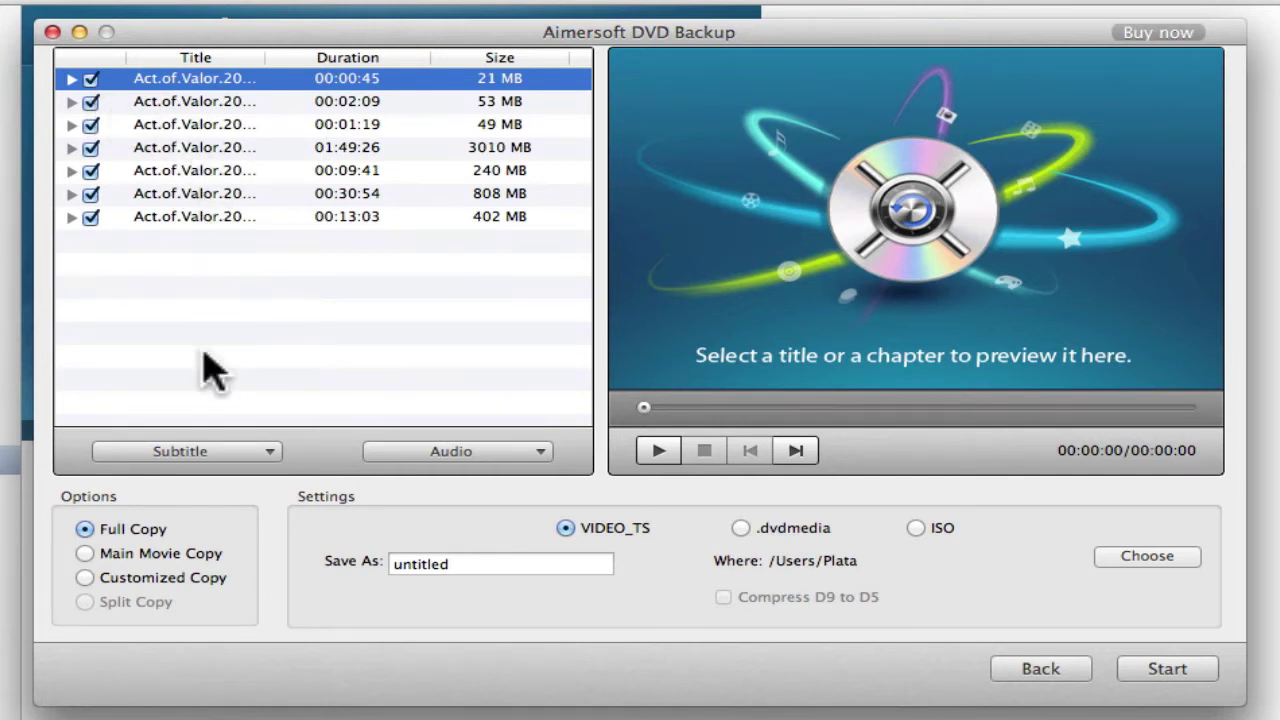
Look at the subtitle and audio choices for the loaded disc titles.
click(268, 455)
click(315, 462)
click(386, 457)
click(313, 460)
Try the Main Movie Copy option and set the copy mode back to Full Copy.
click(86, 554)
click(86, 578)
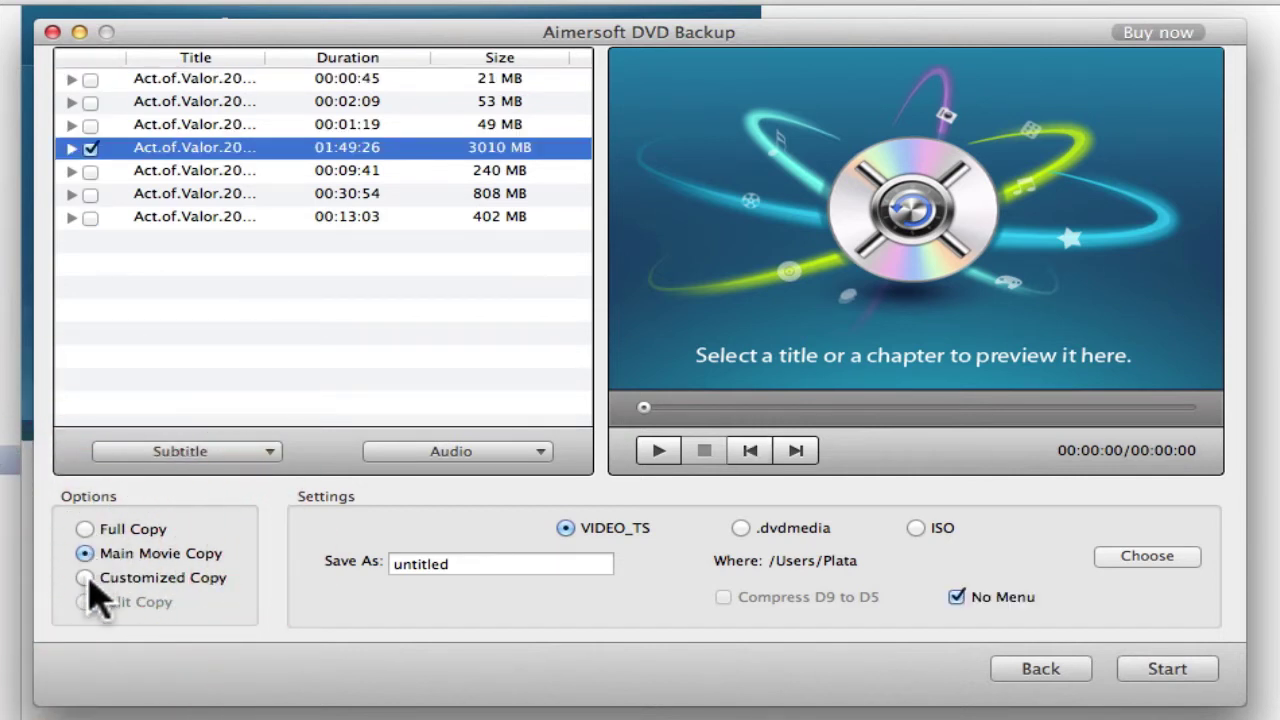
click(85, 530)
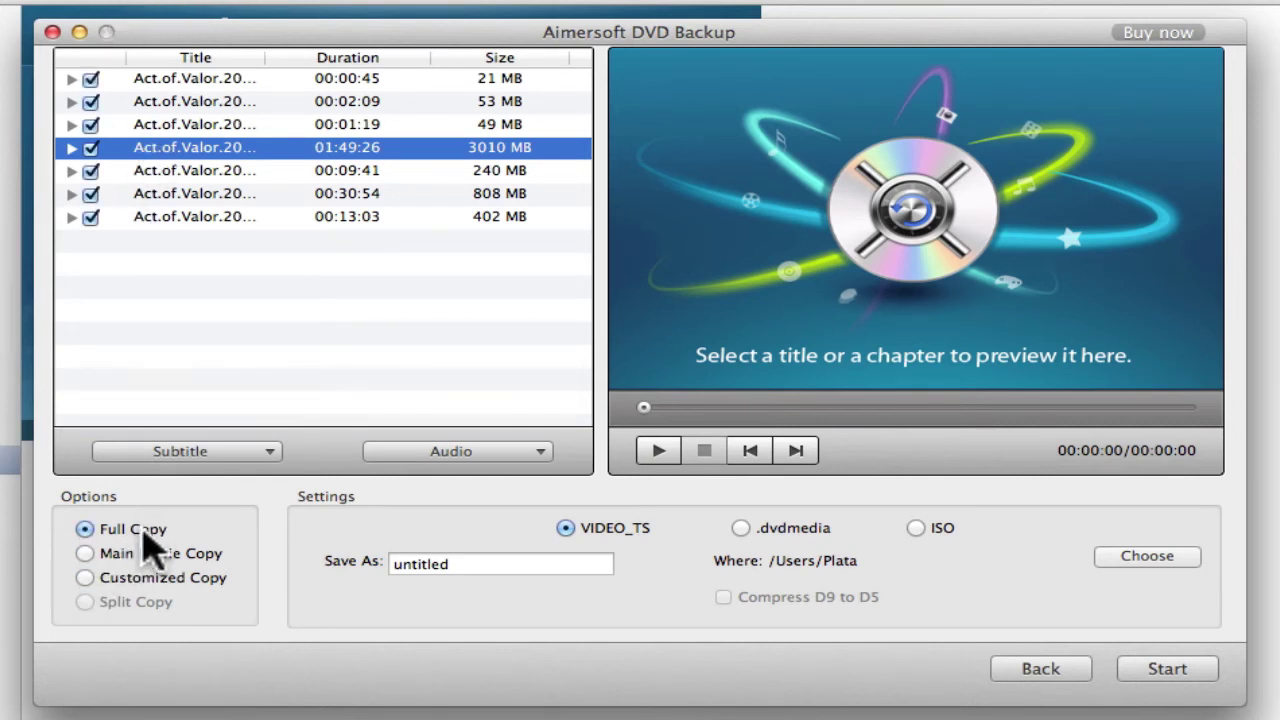
Name the backup "Acto de valor" and set its output format to .dvdmedia.
double_click(463, 563)
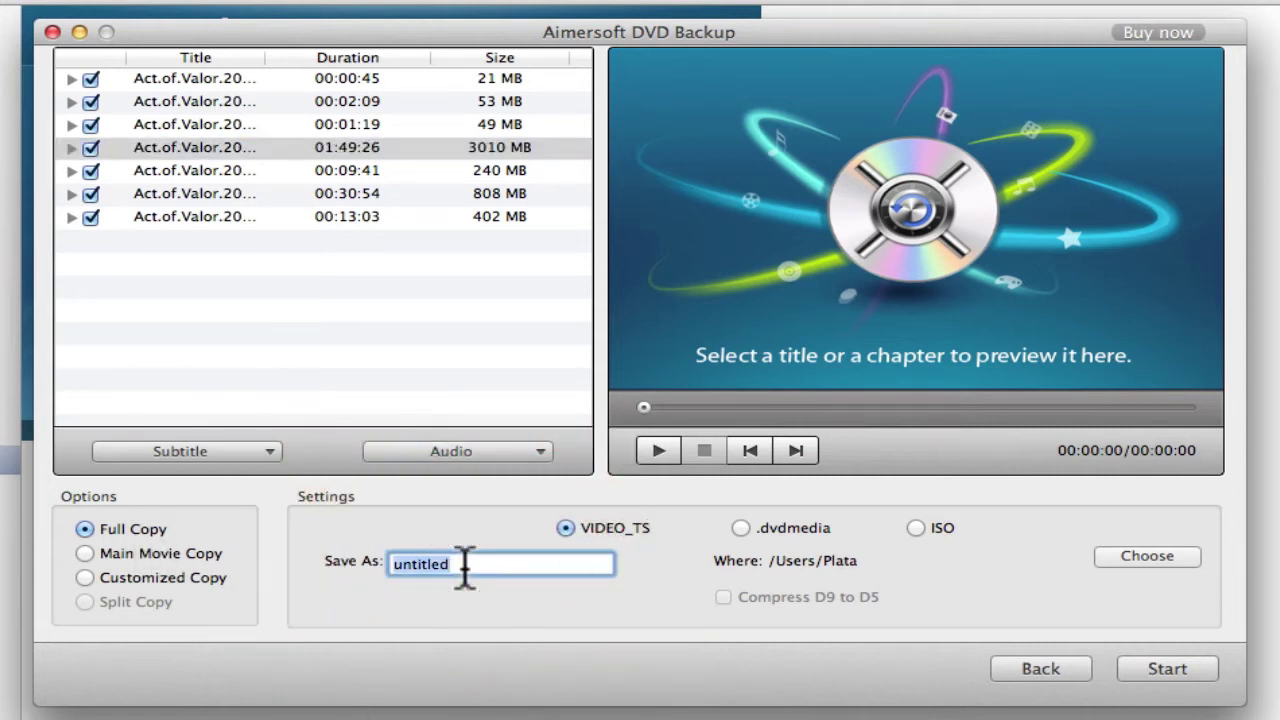
text(Acto d)
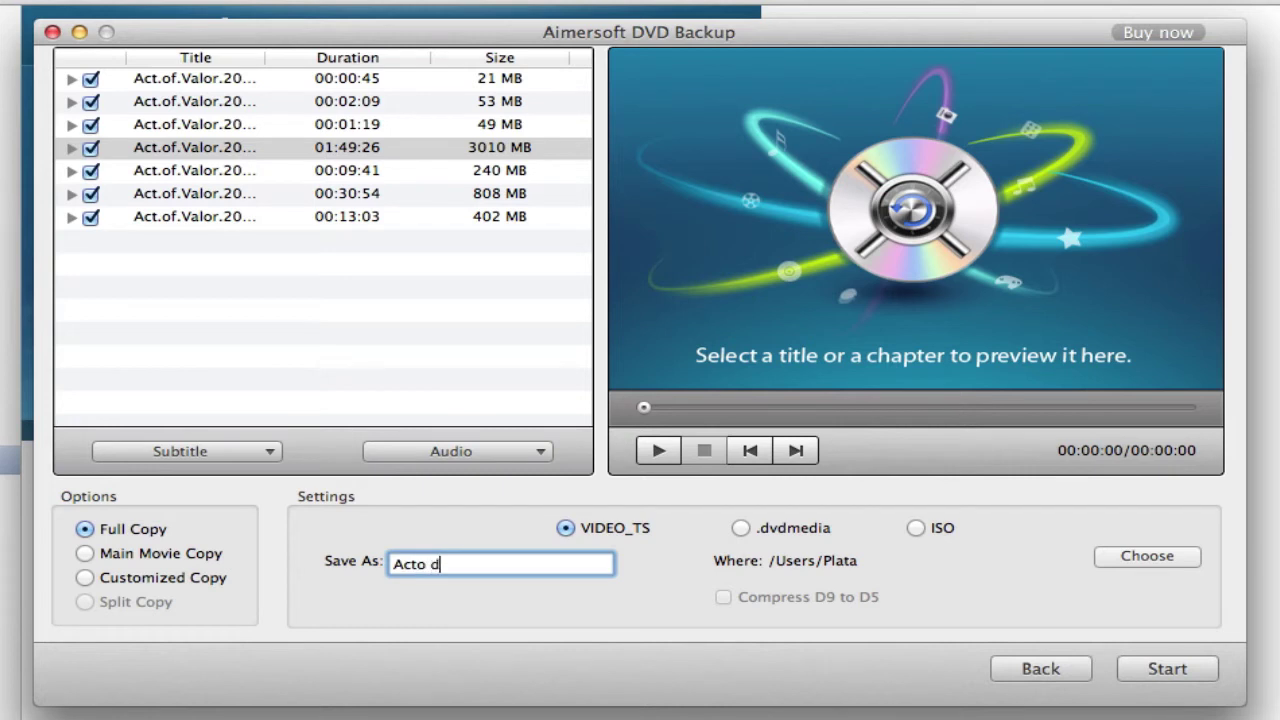
text(e valor)
click(740, 530)
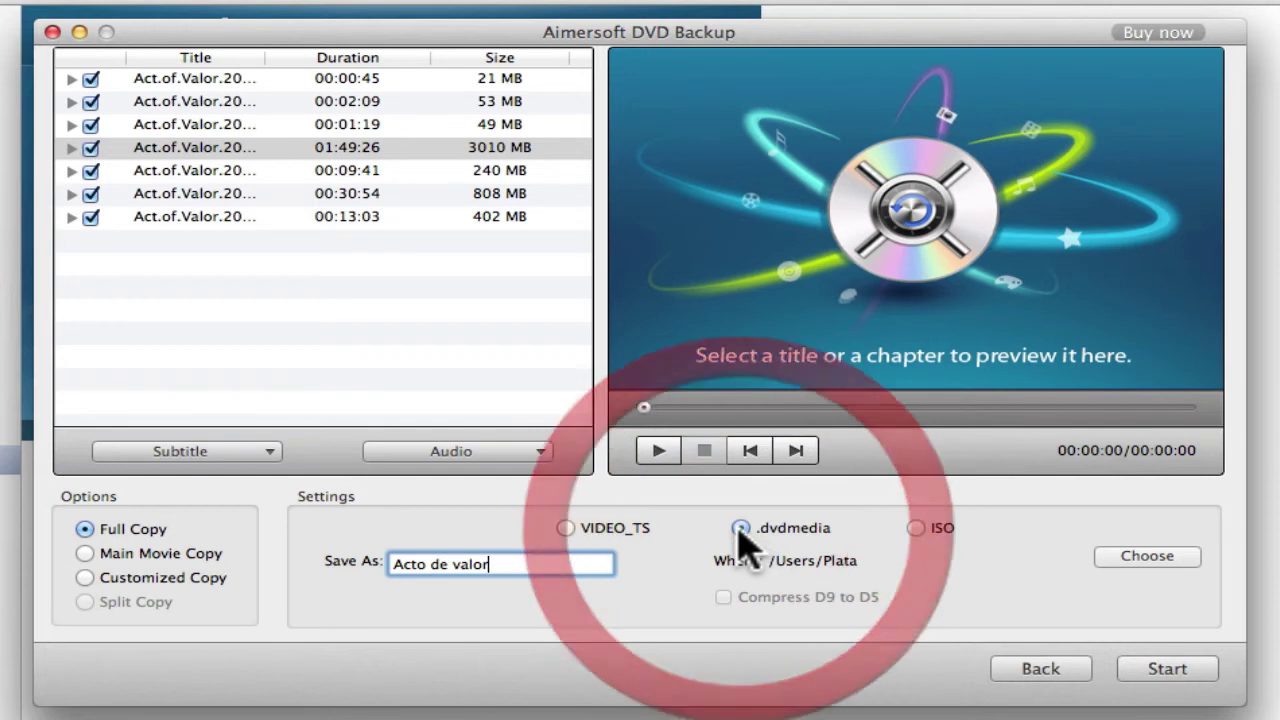
click(916, 530)
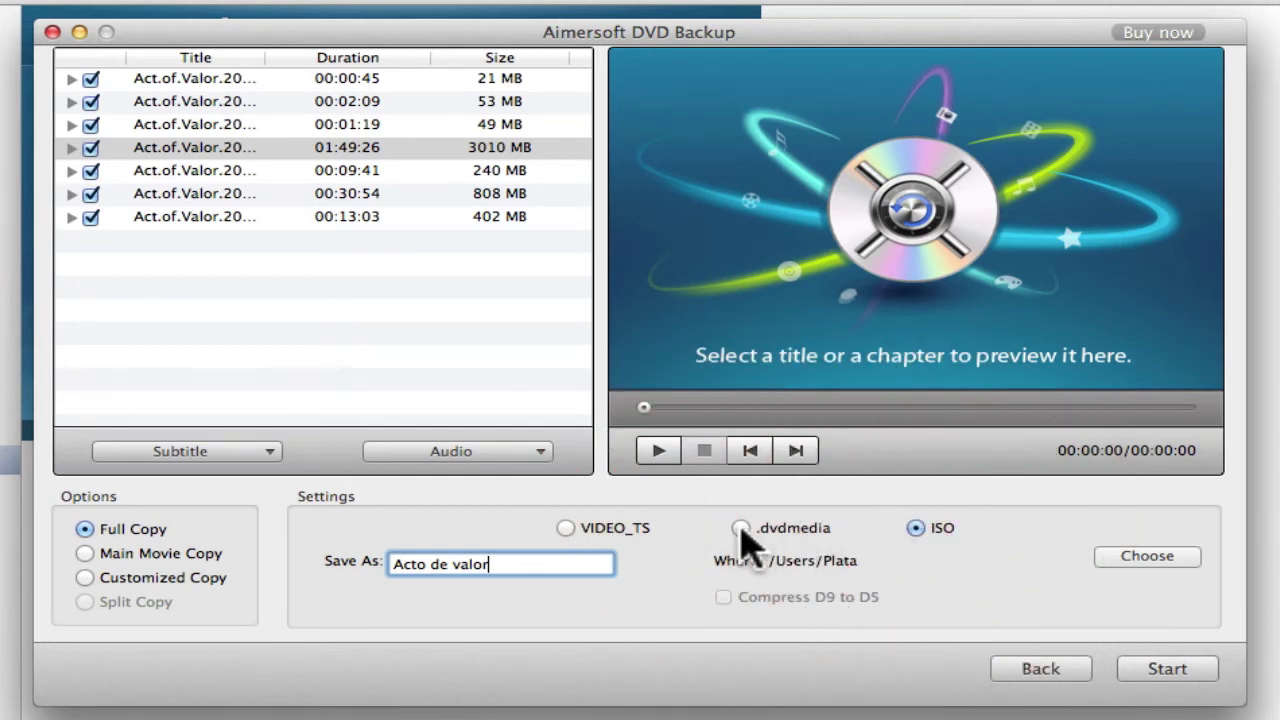
click(619, 530)
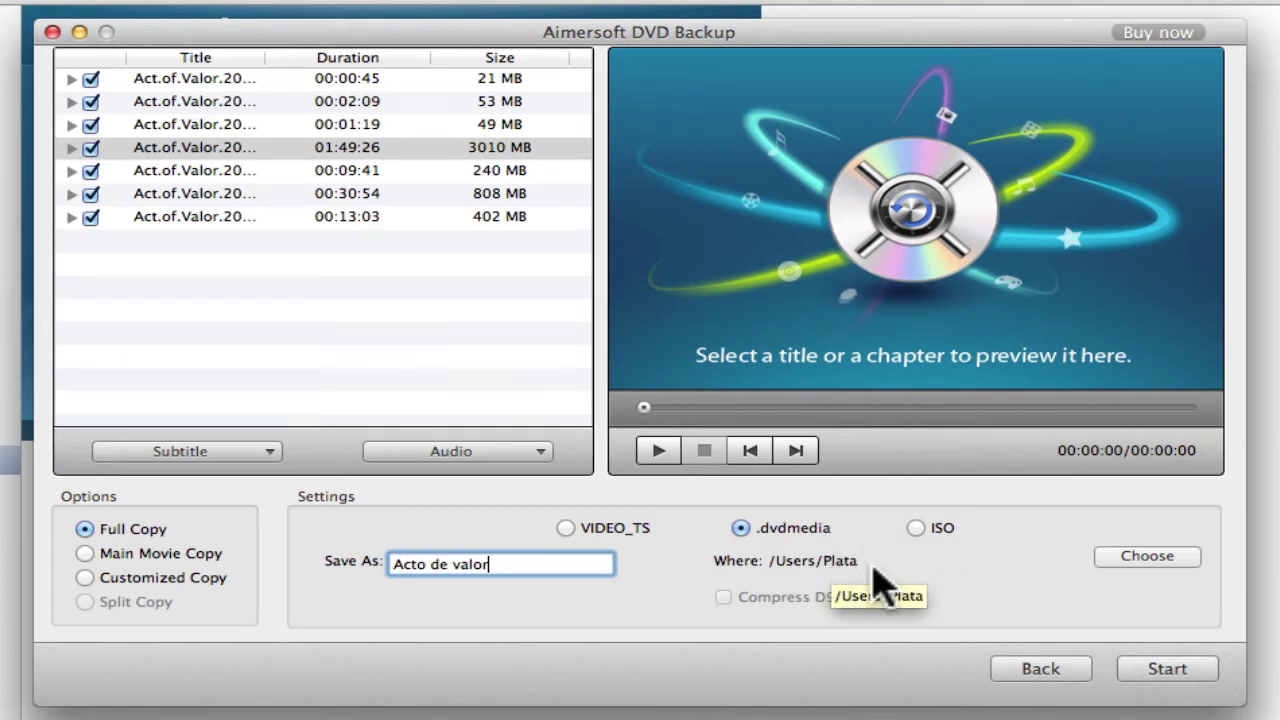
Set the backup's destination to the Acto de Valor folder inside Películas.
click(1140, 558)
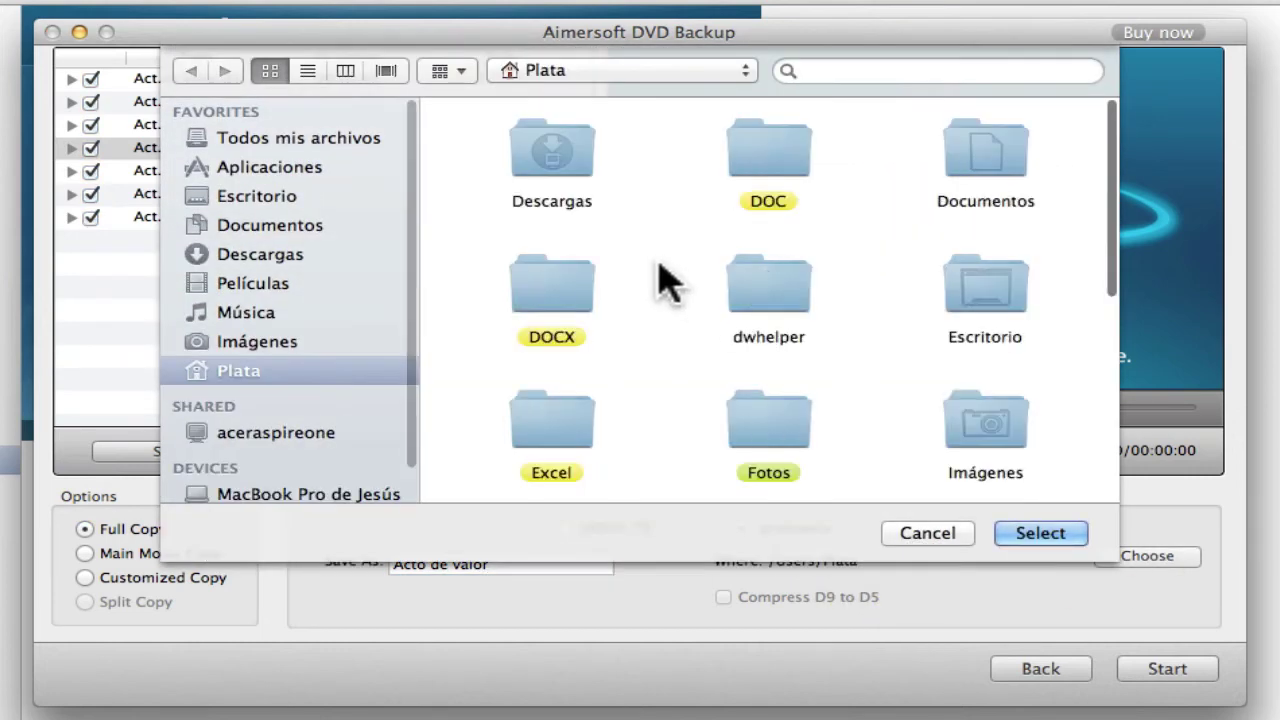
click(252, 283)
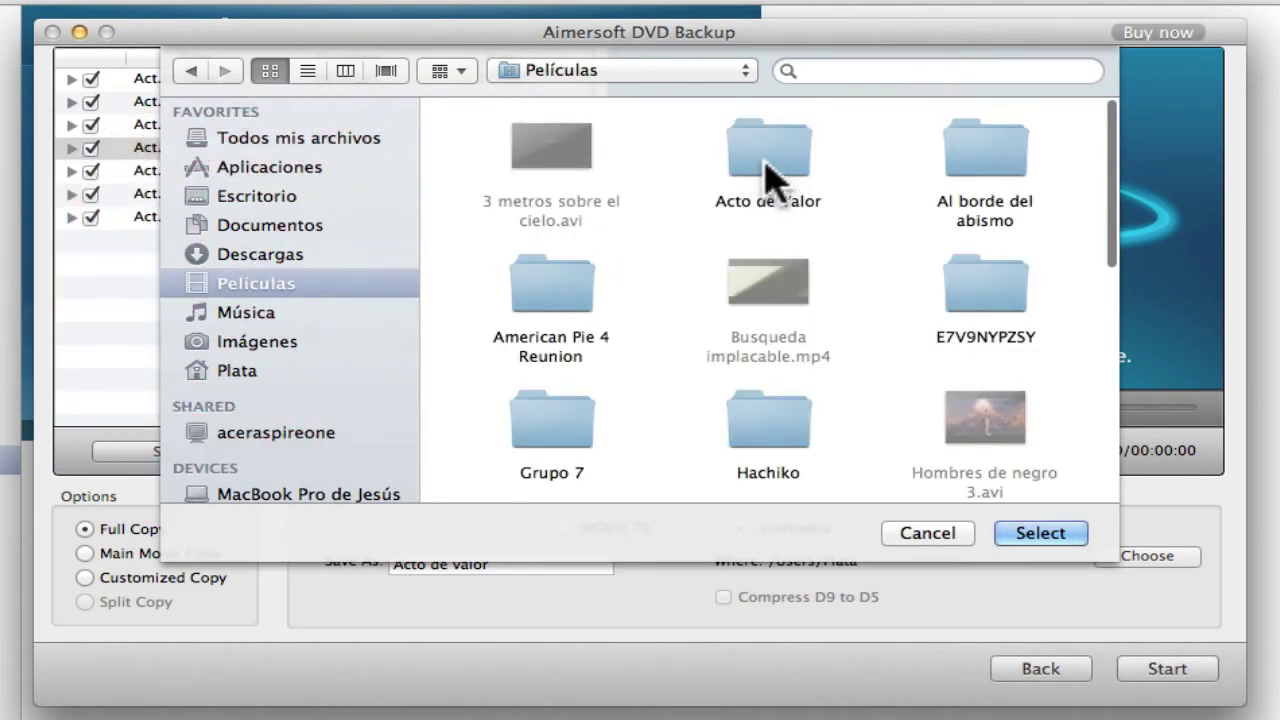
double_click(770, 142)
click(1030, 535)
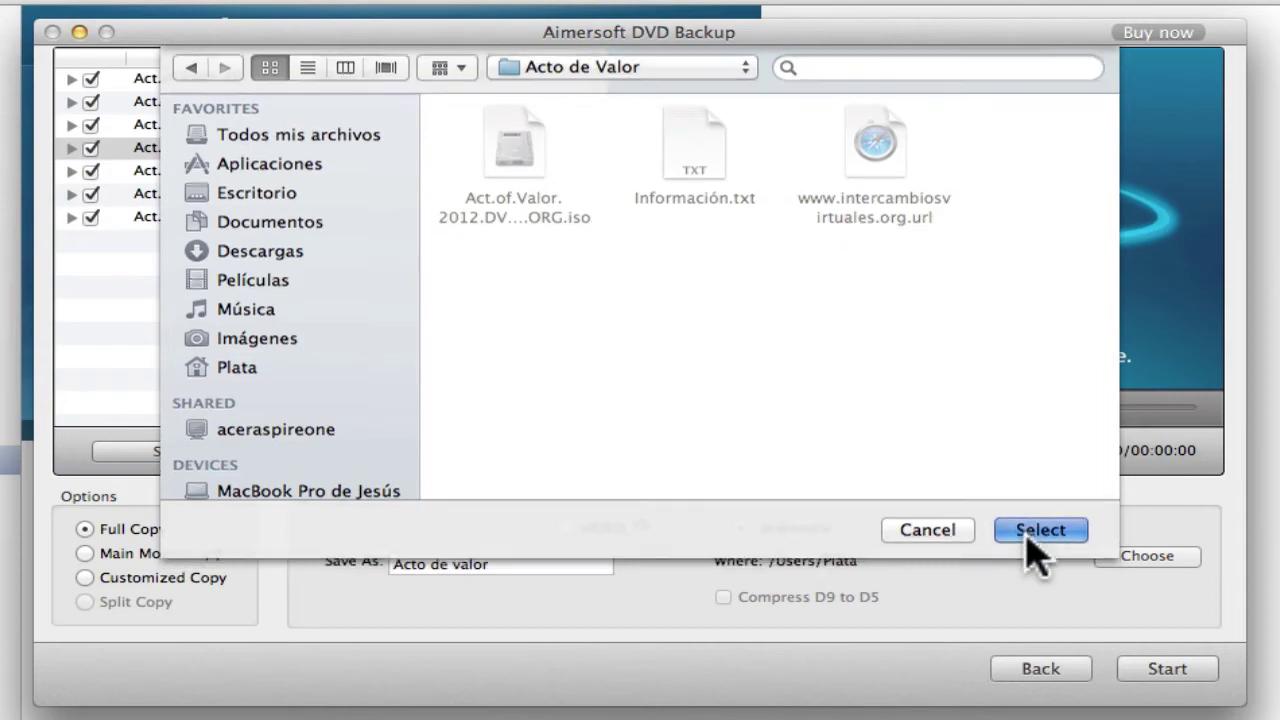
Run the full-copy backup of the disc to the .dvdmedia file and dismiss the notice once copying ends.
click(1160, 670)
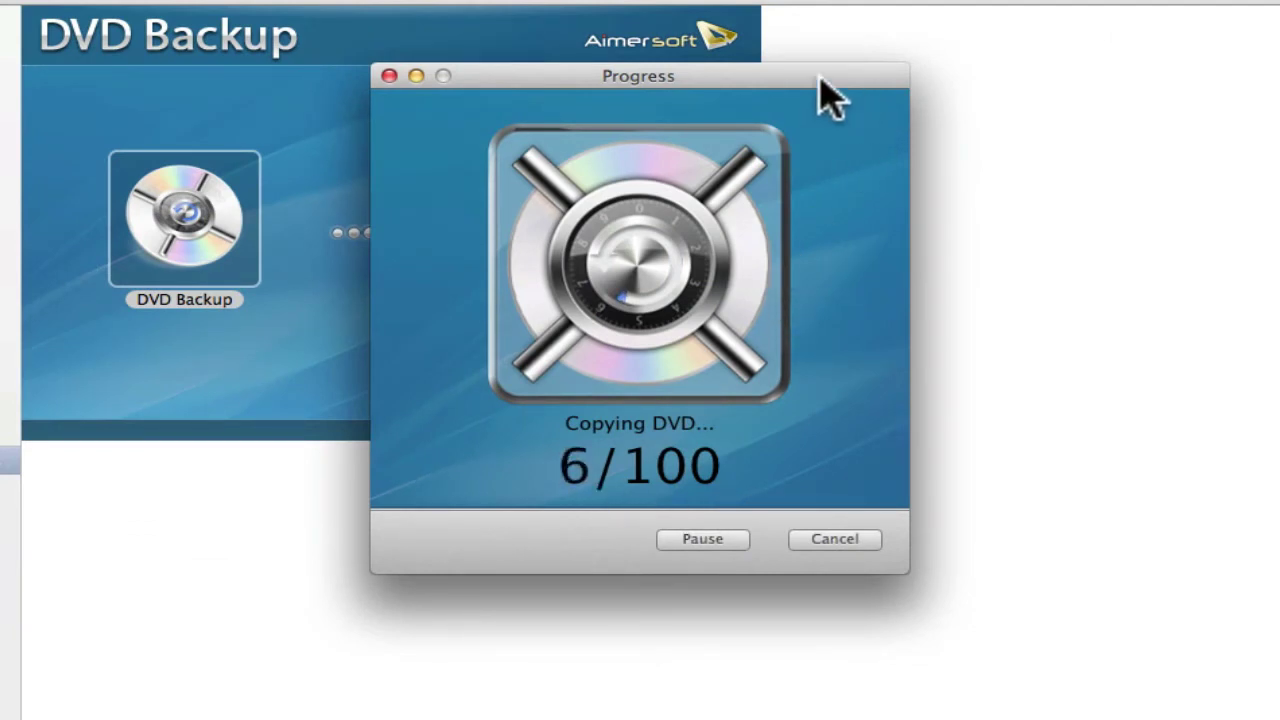
click(775, 0)
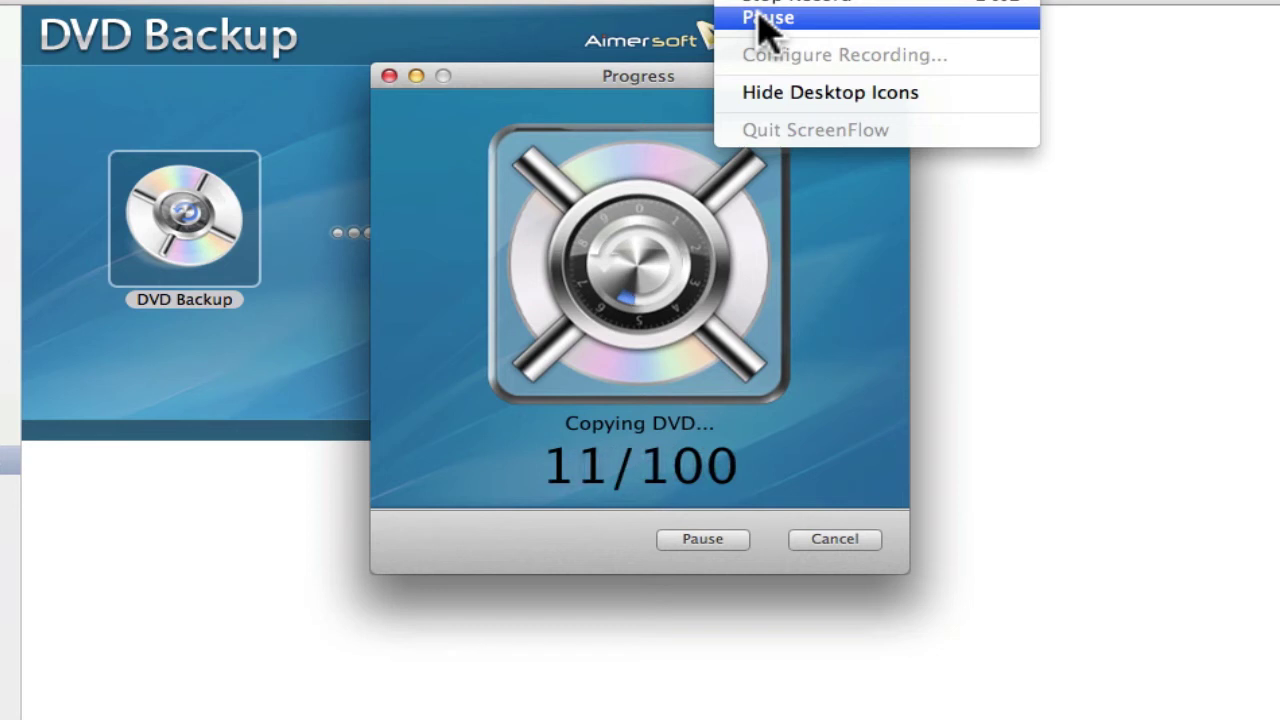
click(768, 20)
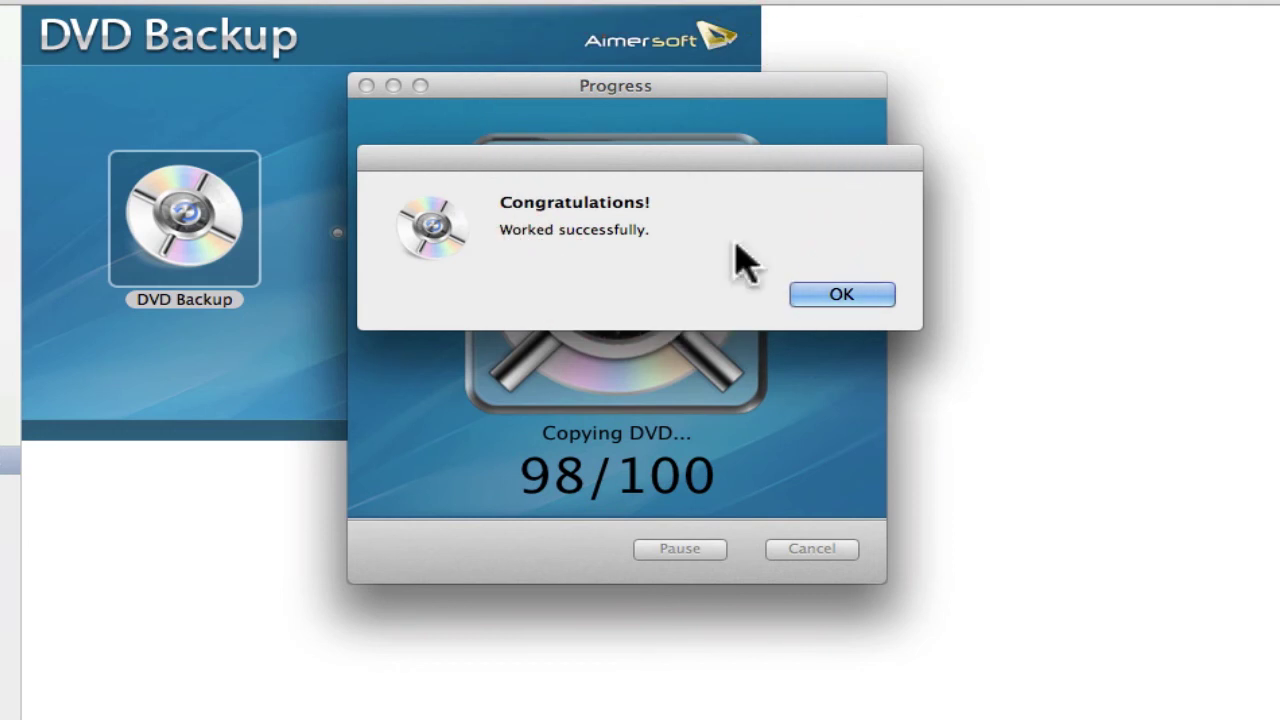
click(832, 296)
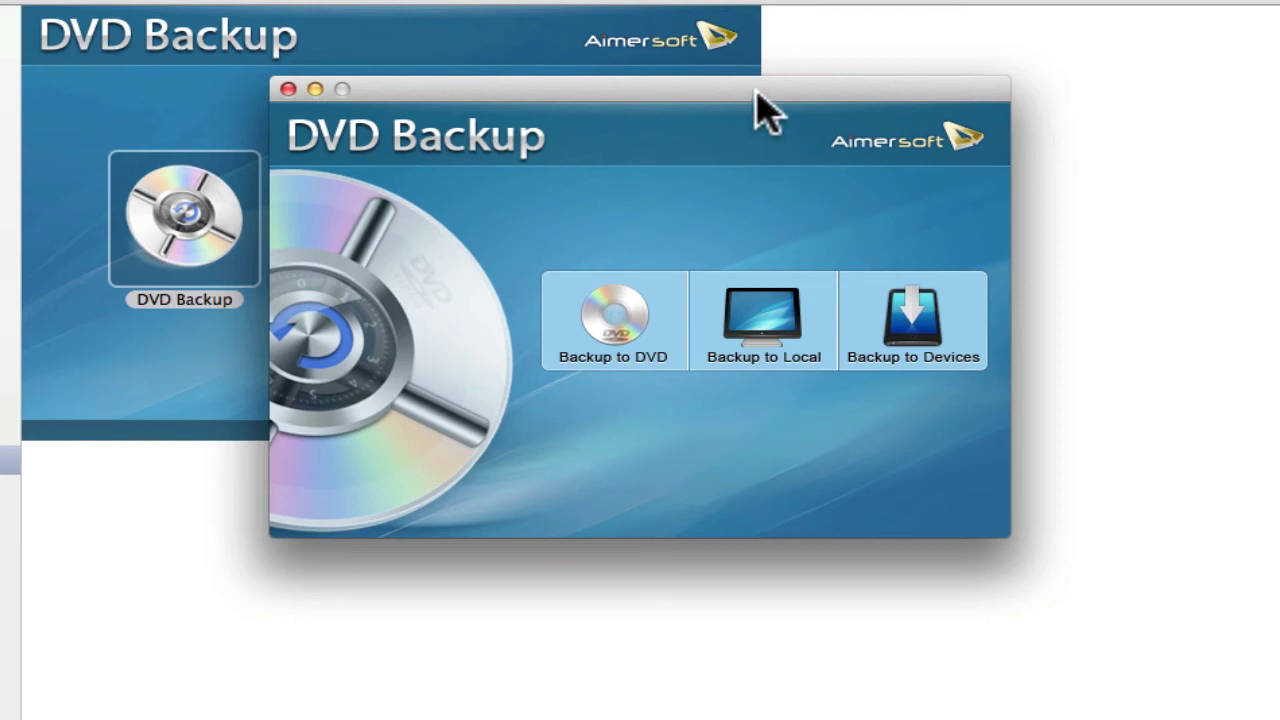
Quit DVD Backup and switch to the Finder window of the Acto de Valor folder.
drag(755, 97, 758, 152)
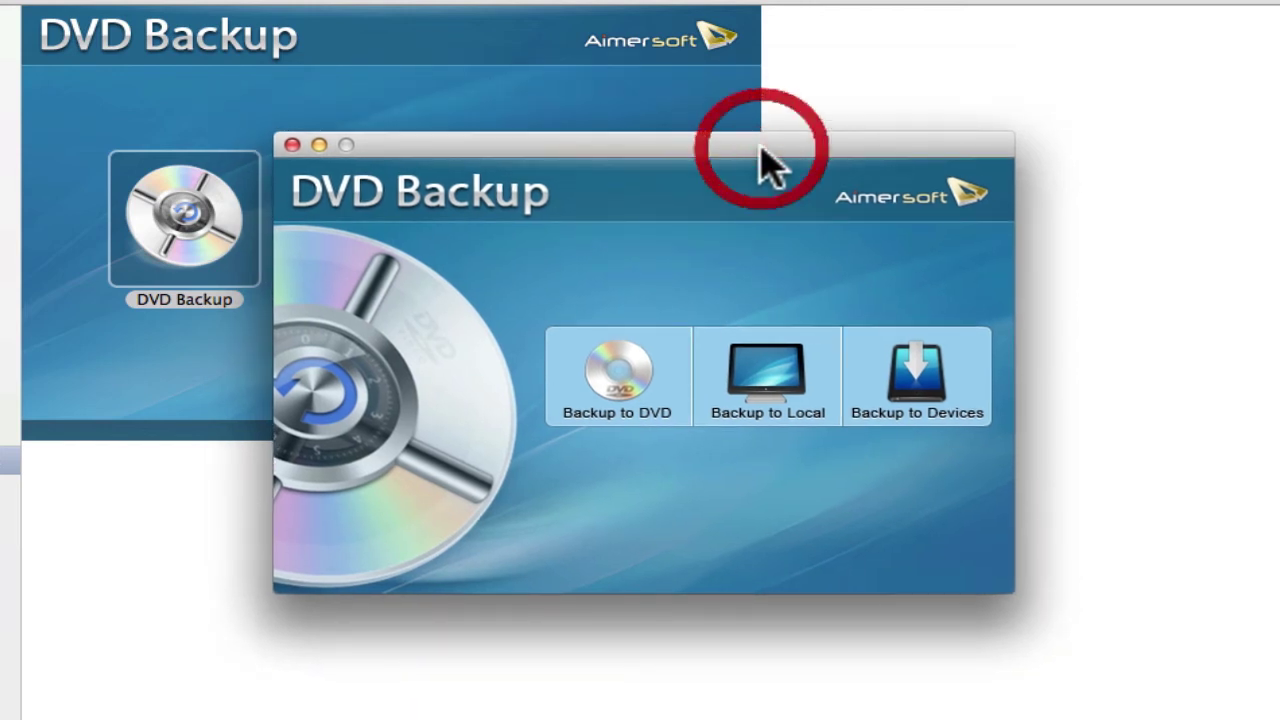
key(super+q)
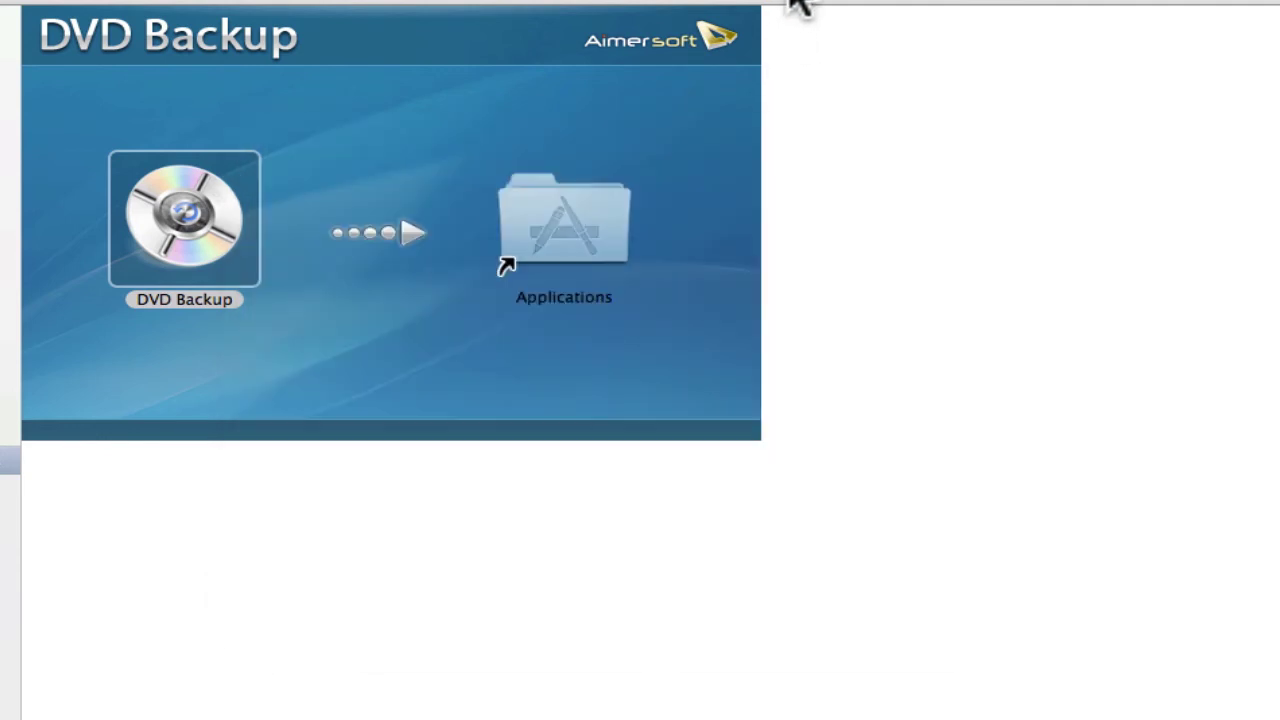
click(797, 5)
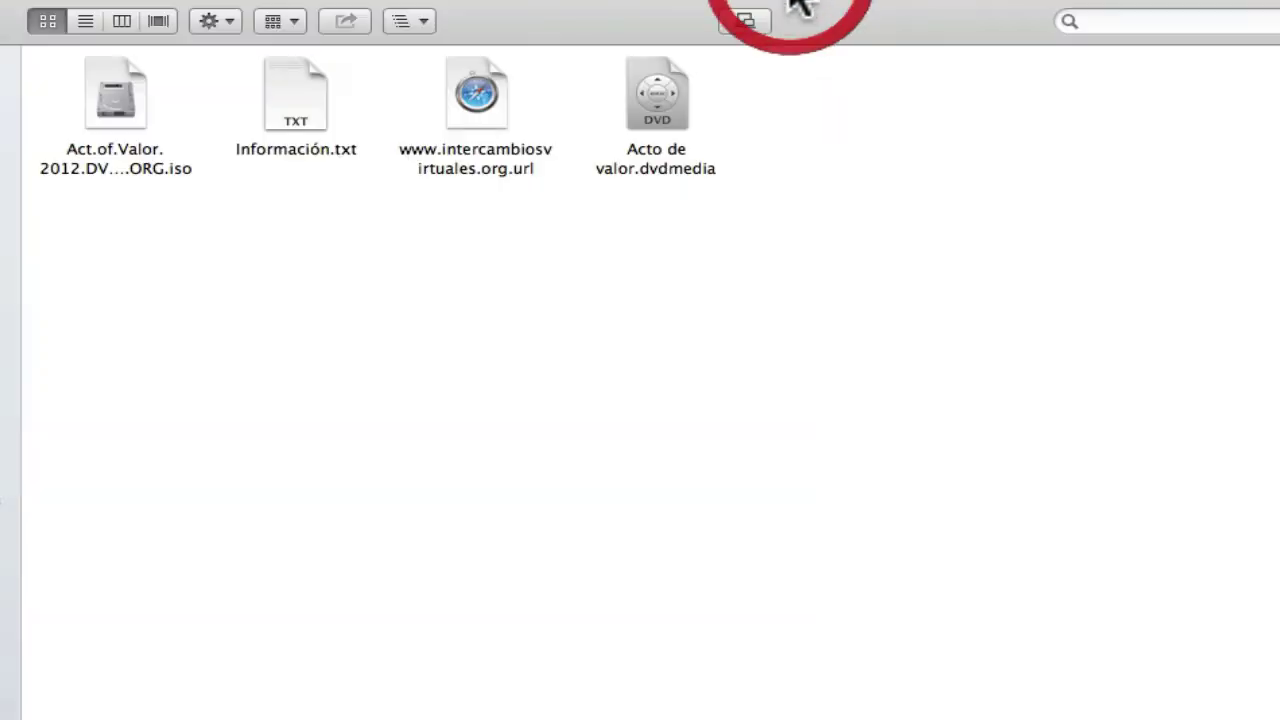
Locate Acto de valor.dvdmedia among the folder's files and open it in VLC.
click(657, 112)
click(666, 249)
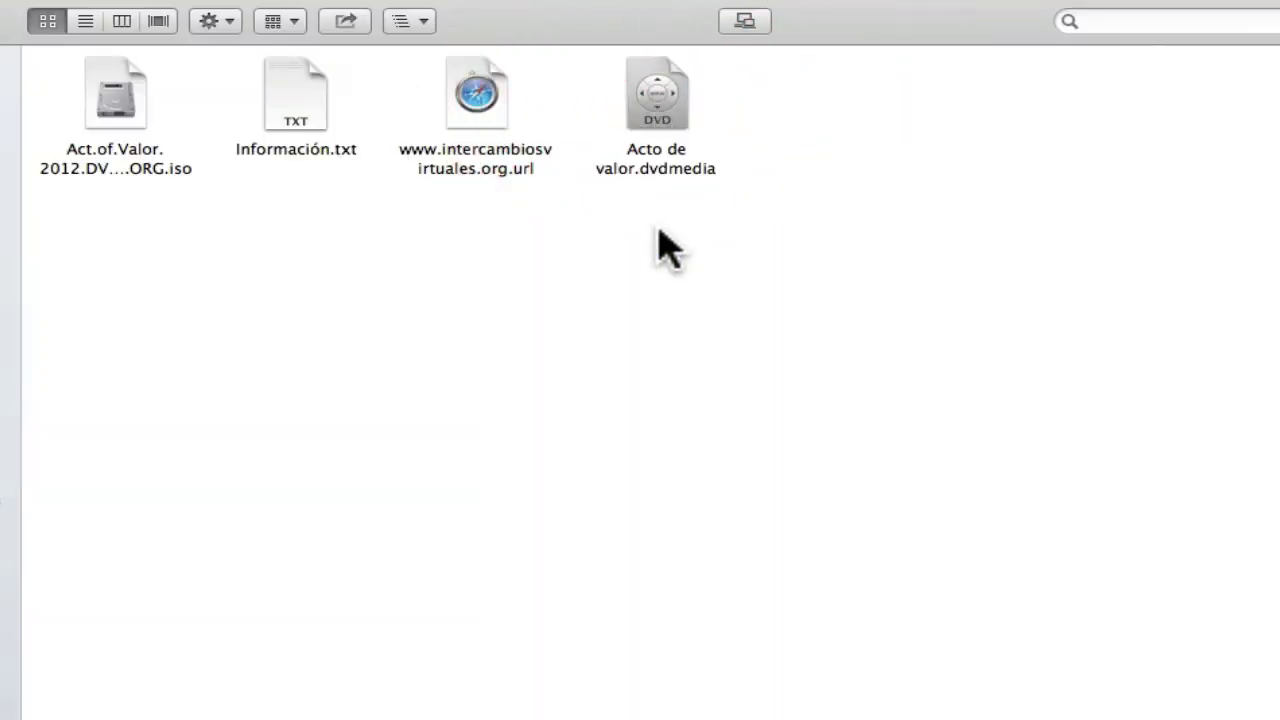
click(670, 172)
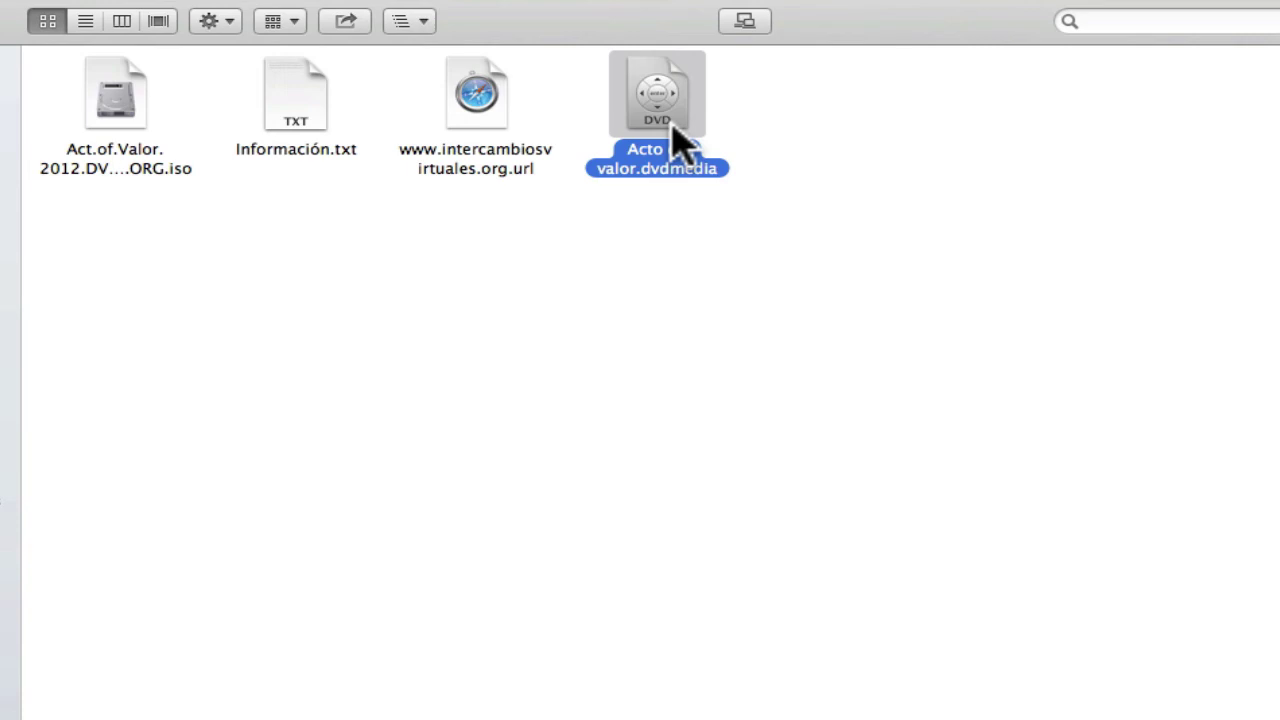
click(664, 210)
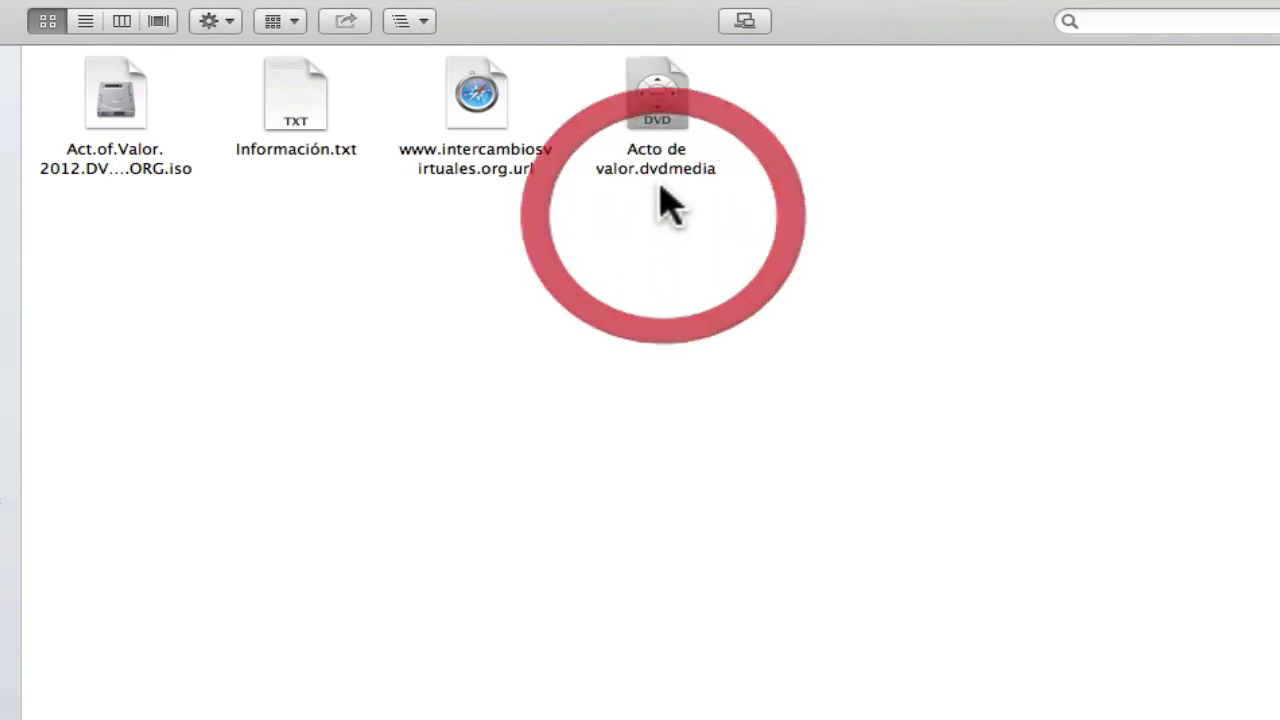
click(651, 257)
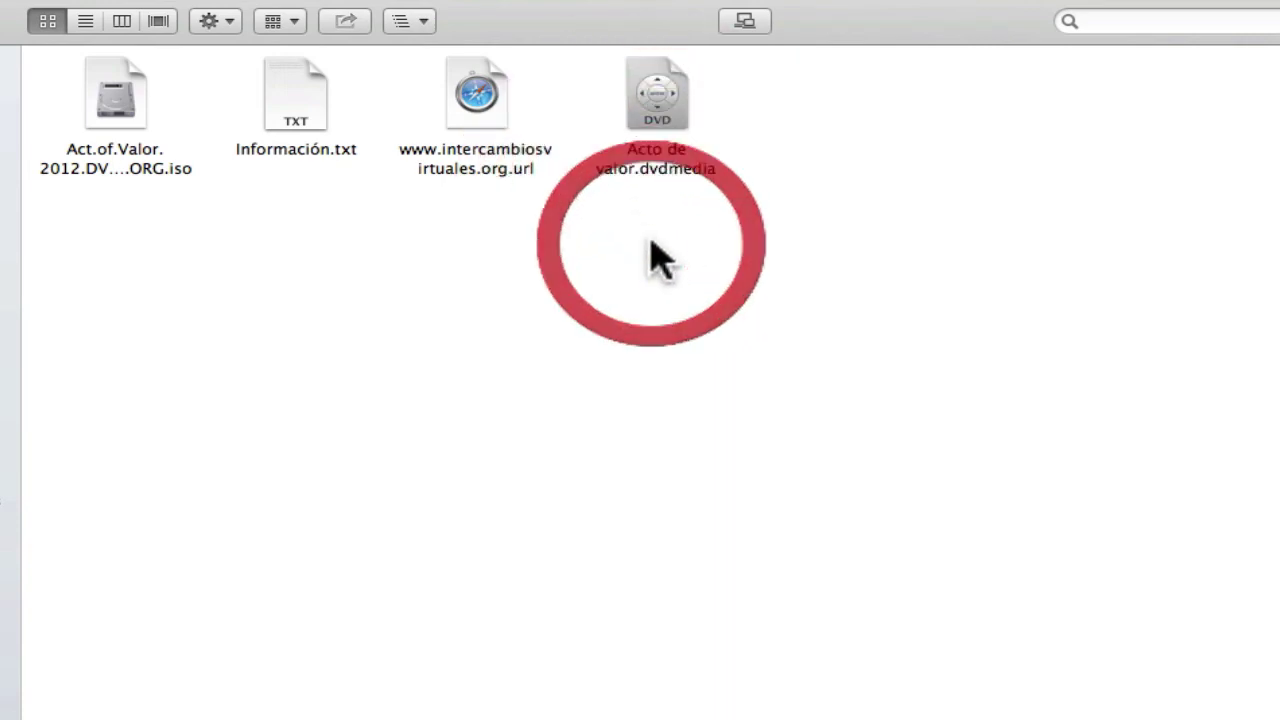
click(660, 114)
double_click(660, 112)
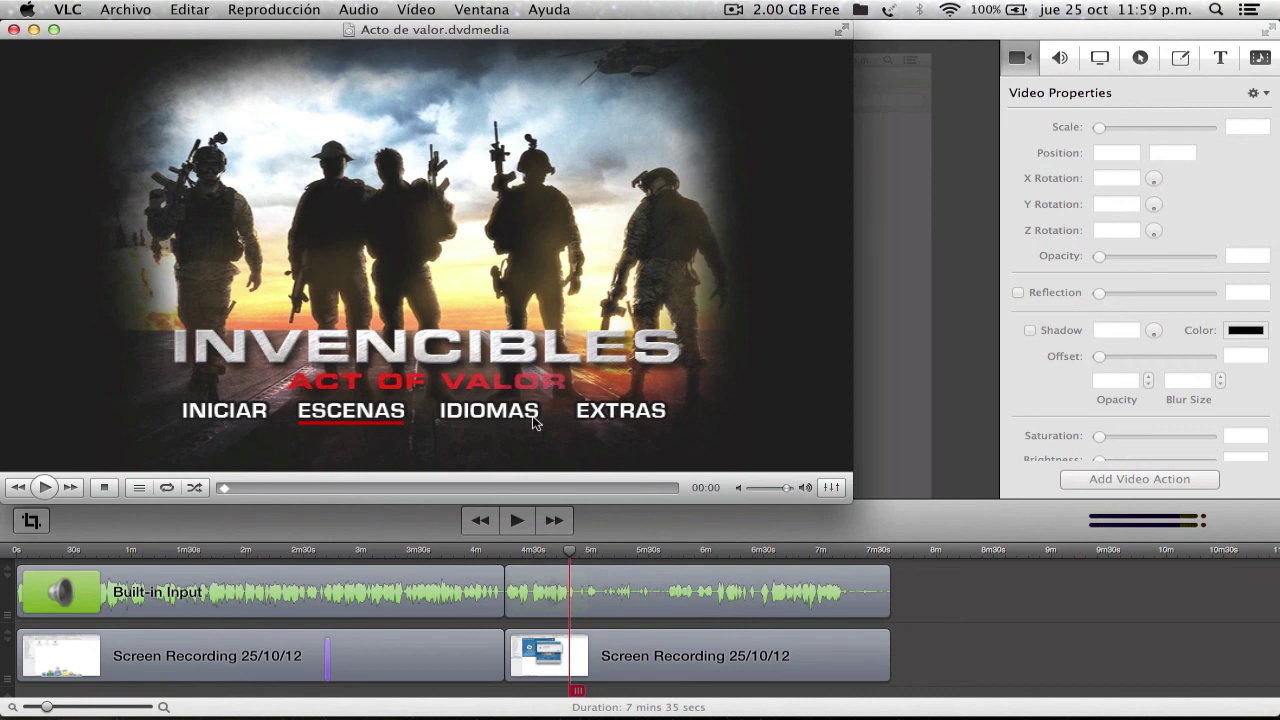
Start playback of the disc menu and launch the film with its INICIAR entry.
click(46, 487)
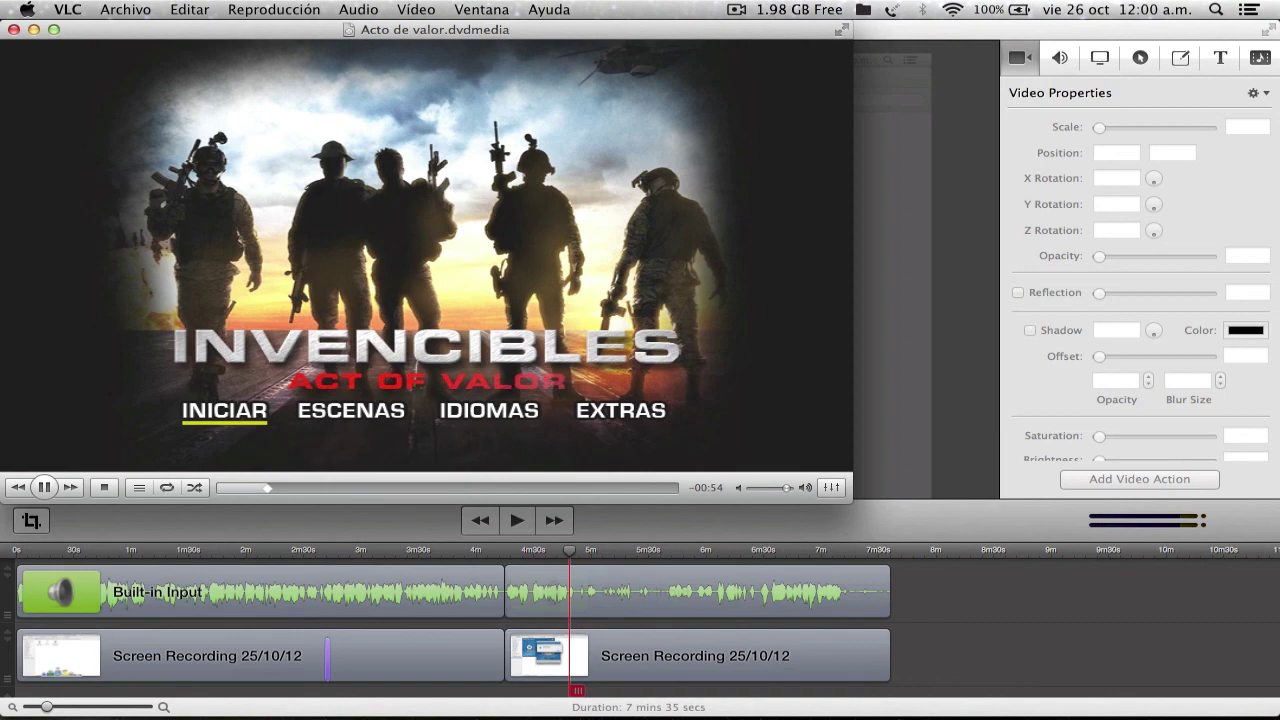
key(Return)
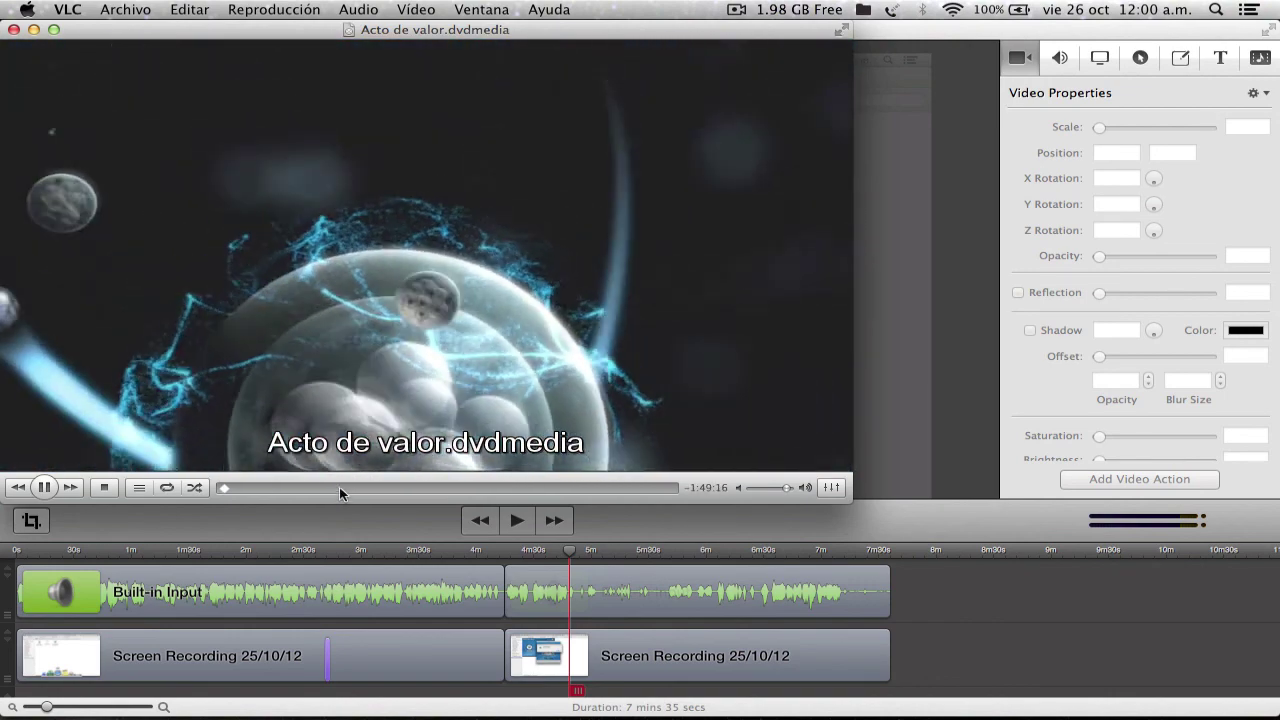
Sample the film at three successively later points on the timeline and pause playback.
click(413, 489)
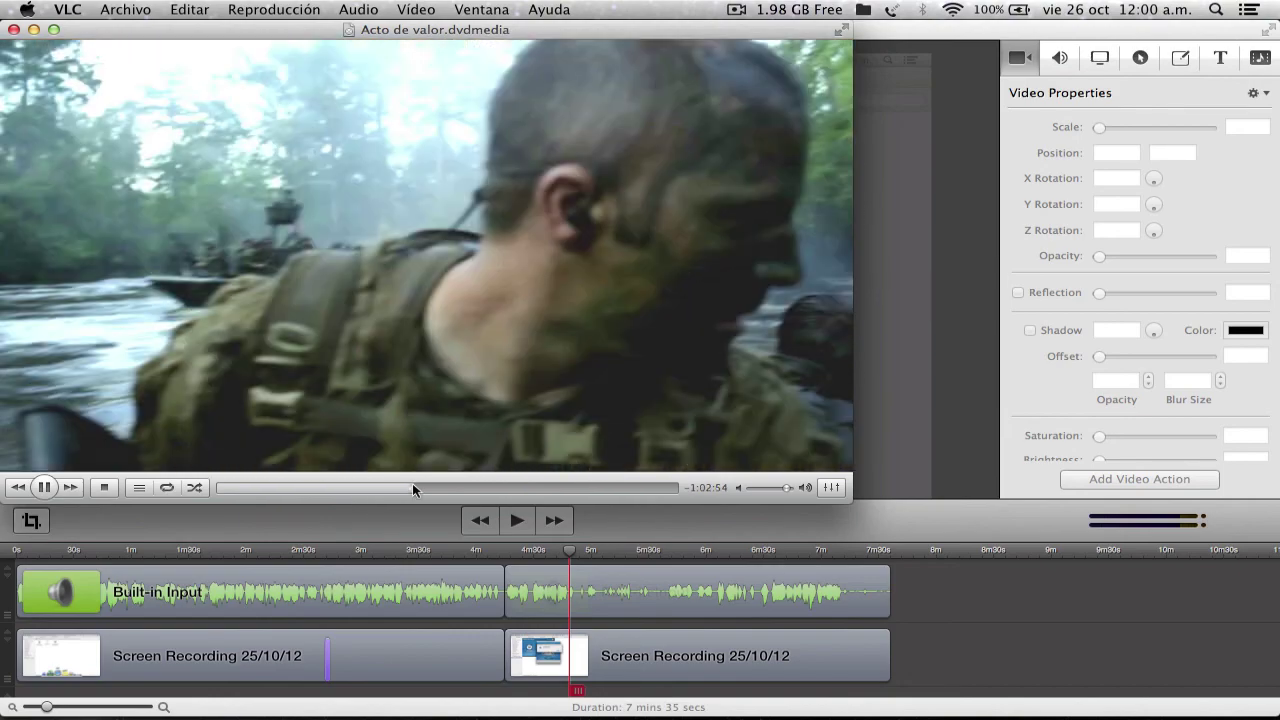
click(488, 487)
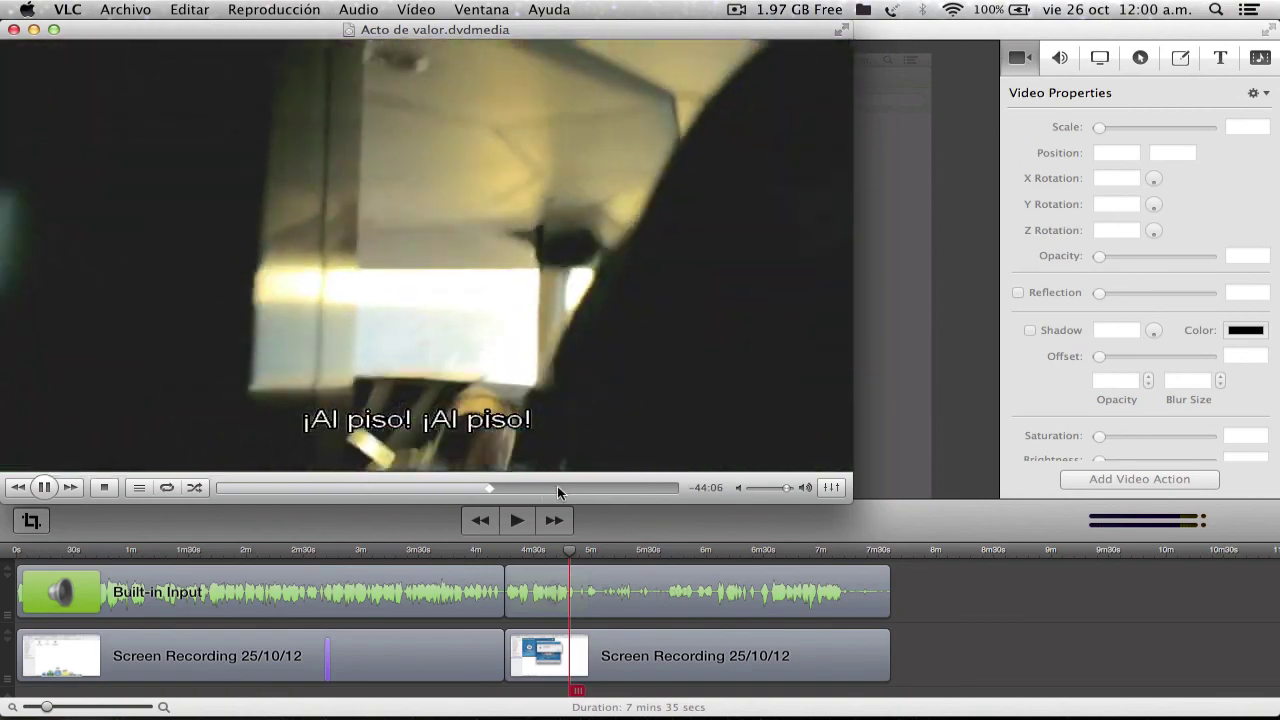
click(557, 486)
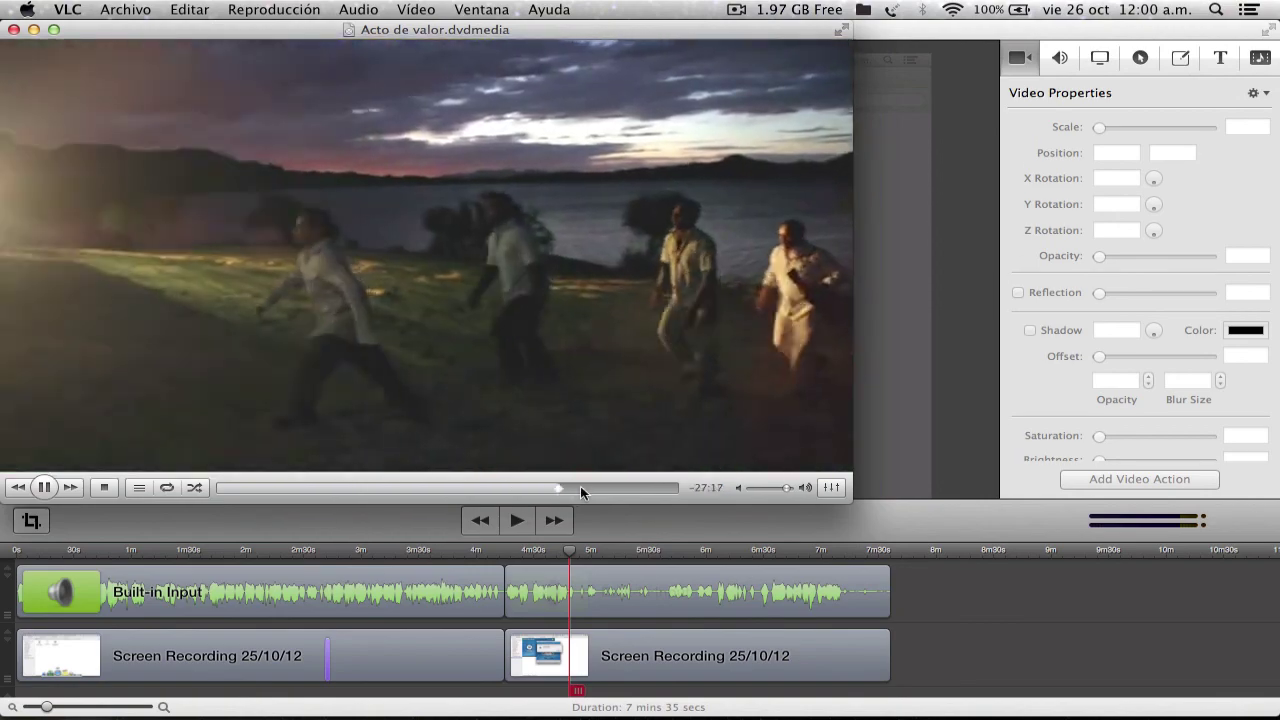
key(space)
click(736, 10)
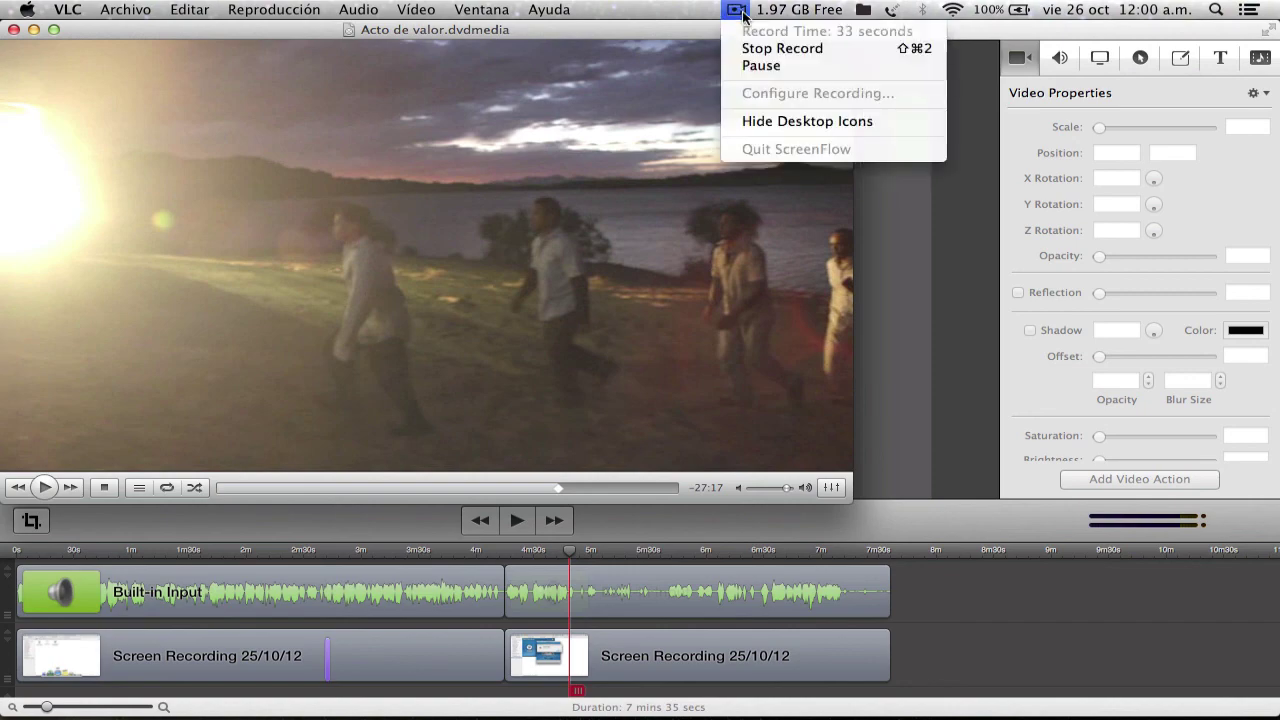